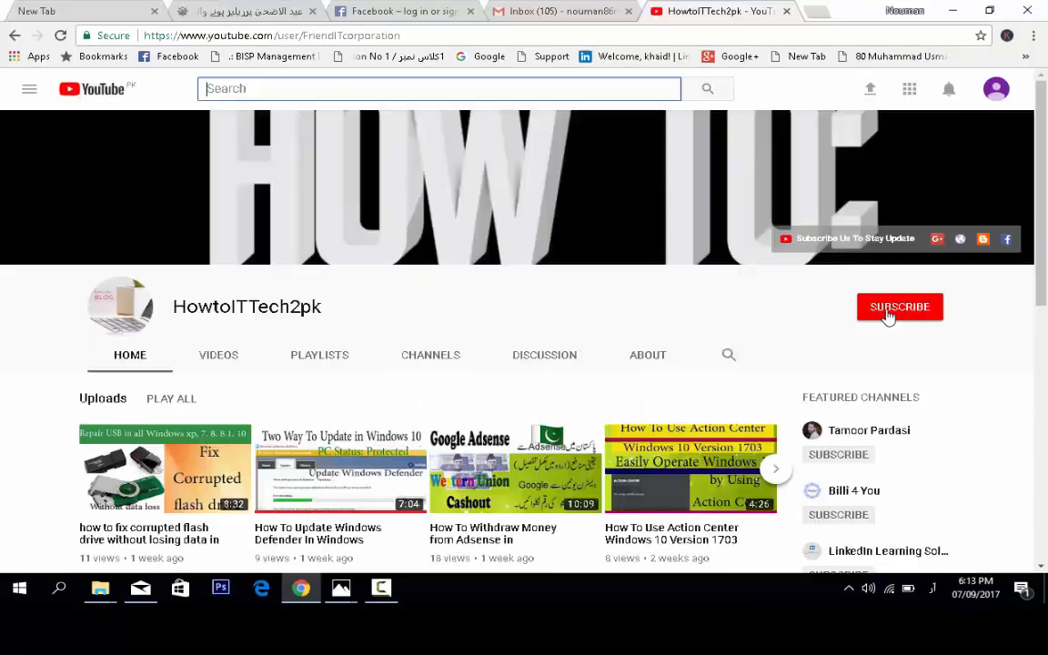
# Step: Subscribe to the HowtoITTech2pk YouTube channel and turn on notifications for every new video
pyautogui.click(889, 314)
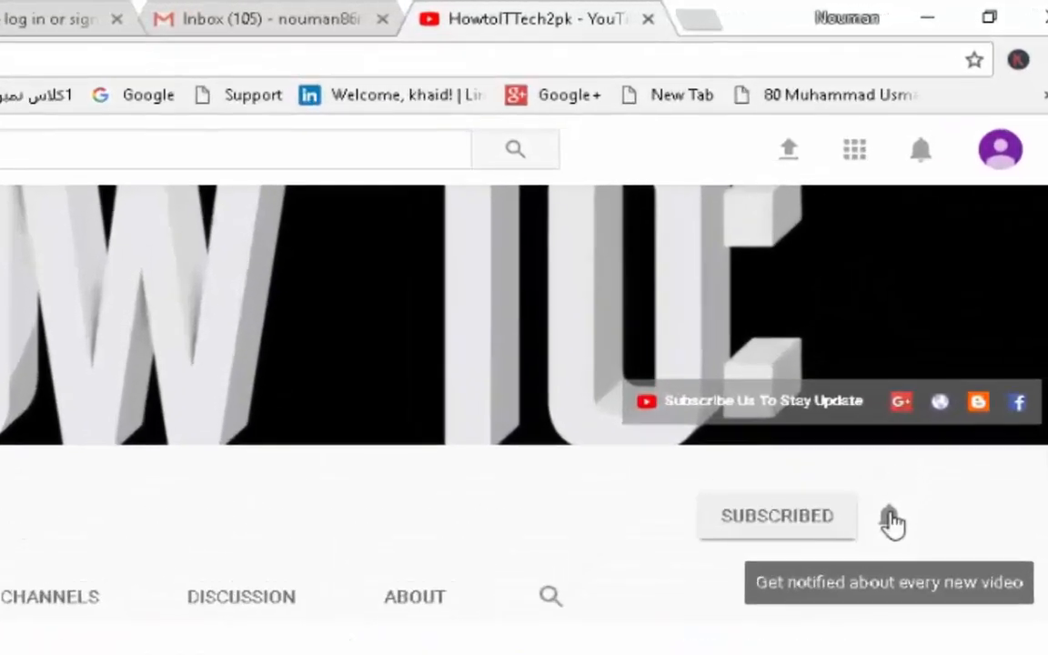
pyautogui.click(932, 308)
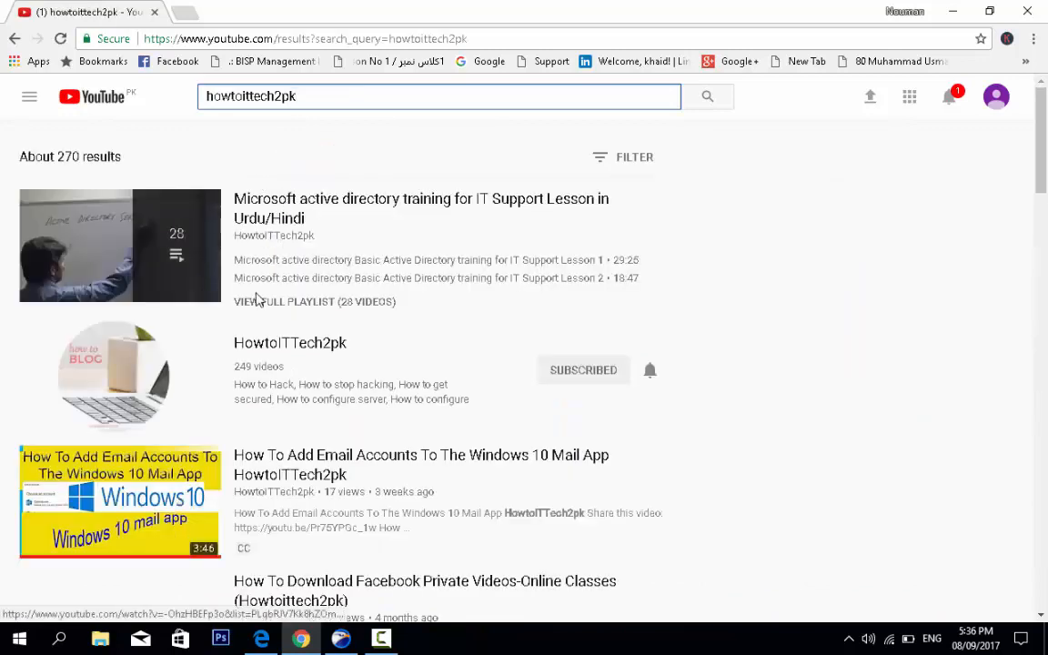
# Step: Open the HowtoITTech2pk channel from the search results in a new browser tab and switch to it
pyautogui.rightClick(275, 347)
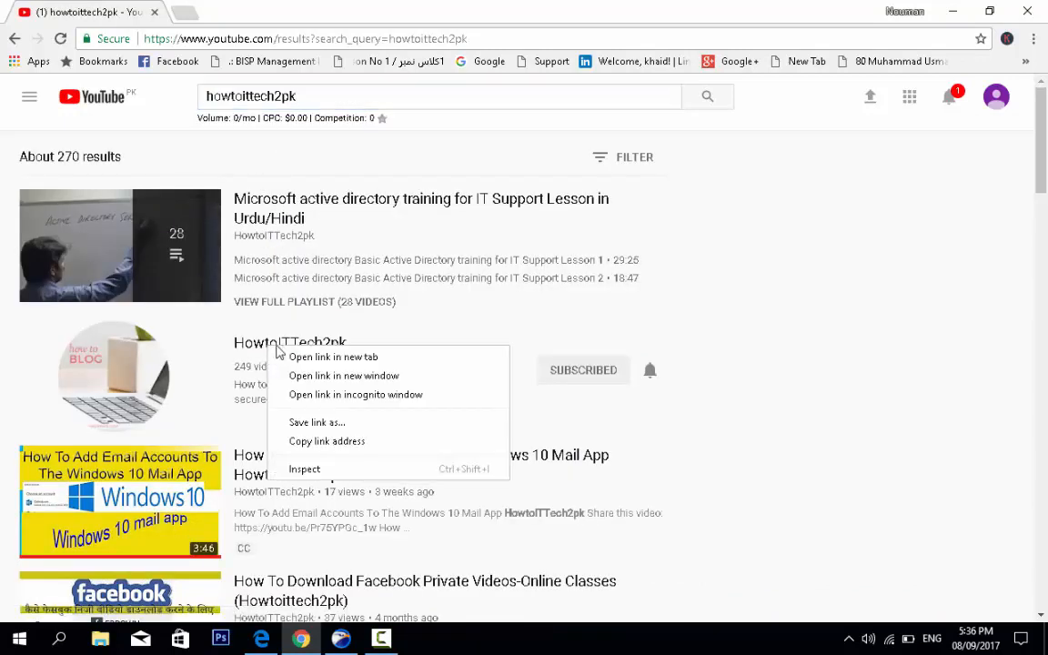
pyautogui.click(300, 357)
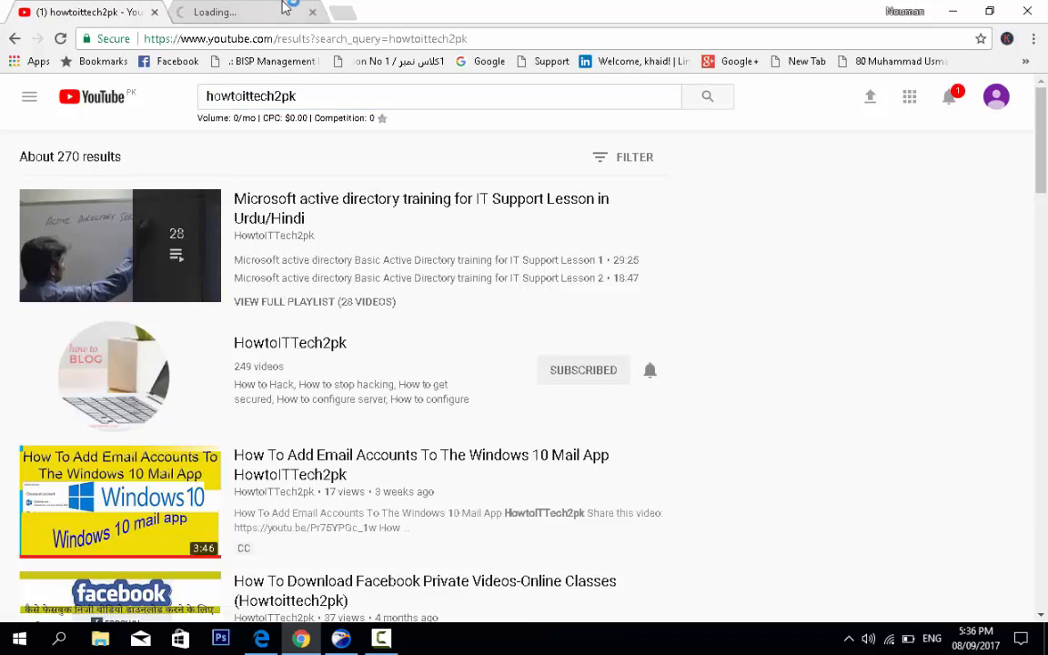
pyautogui.click(286, 9)
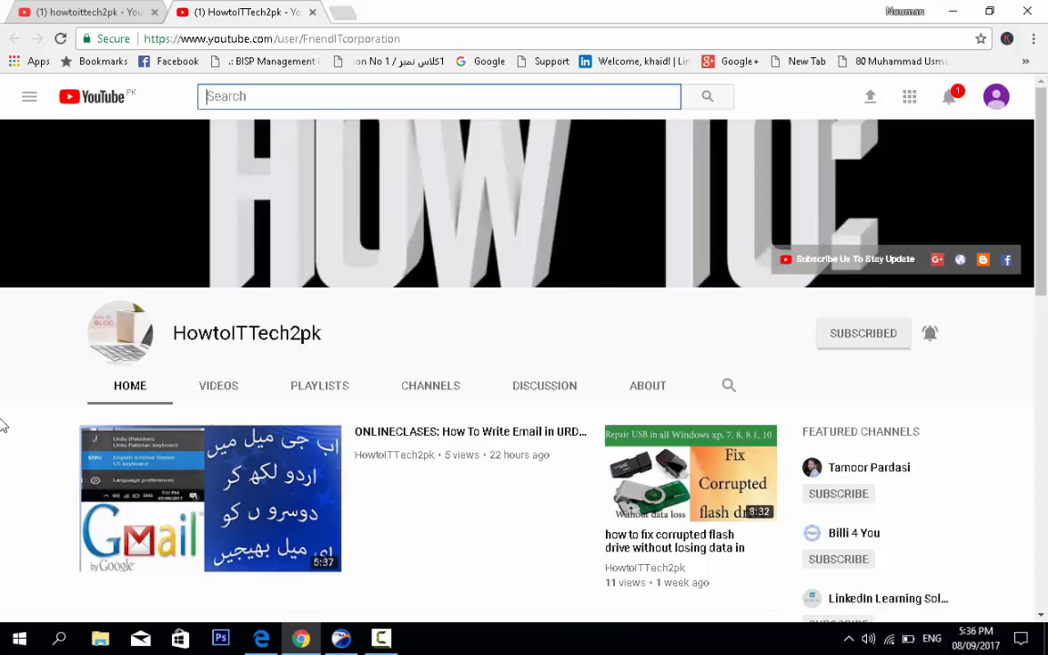
# Step: Open Gmail in another new browser tab and go to its settings
pyautogui.click(340, 13)
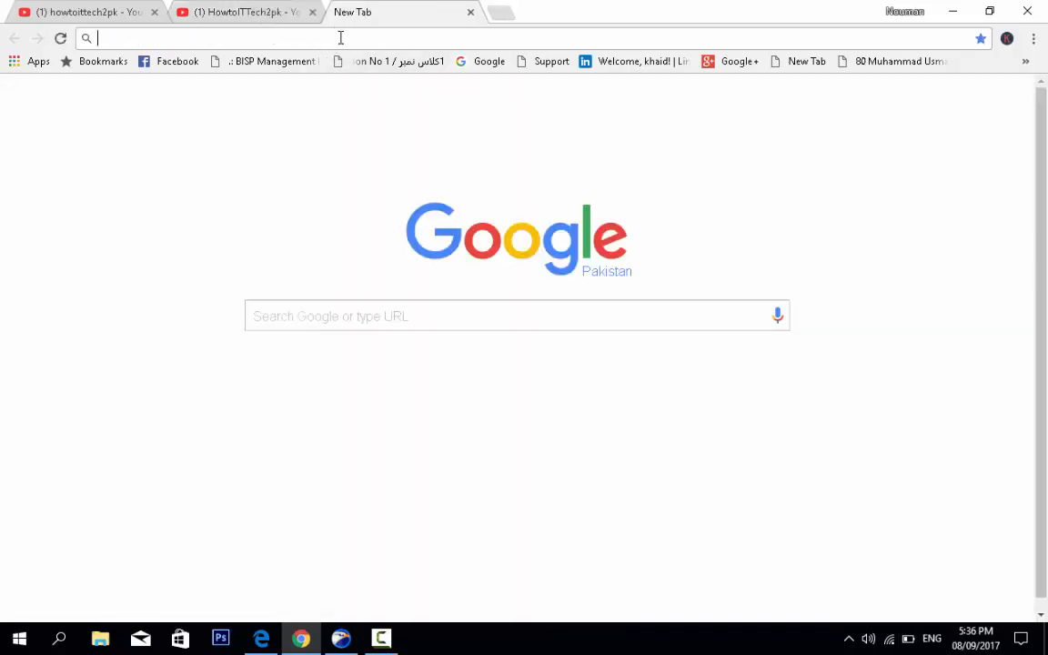
pyautogui.write('gm')
pyautogui.press('Return')
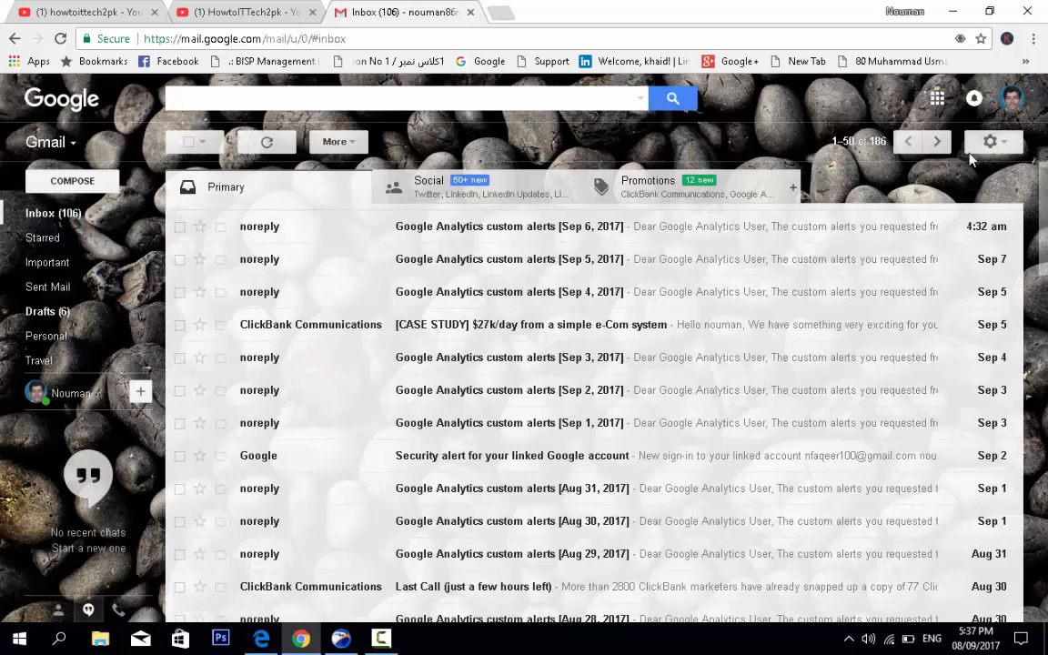
pyautogui.click(999, 144)
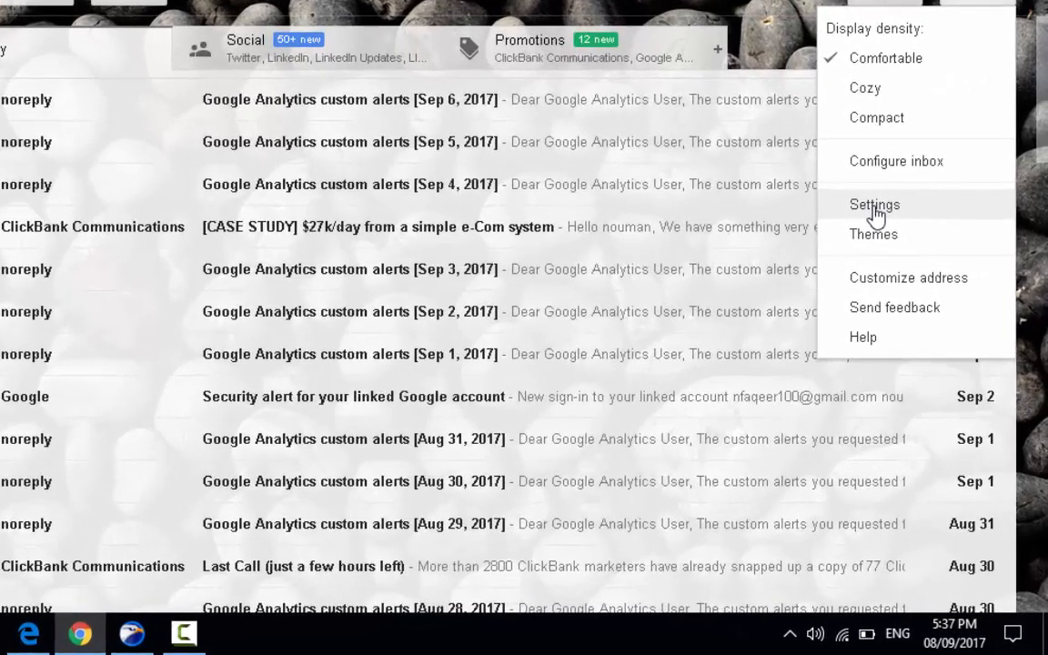
pyautogui.click(876, 206)
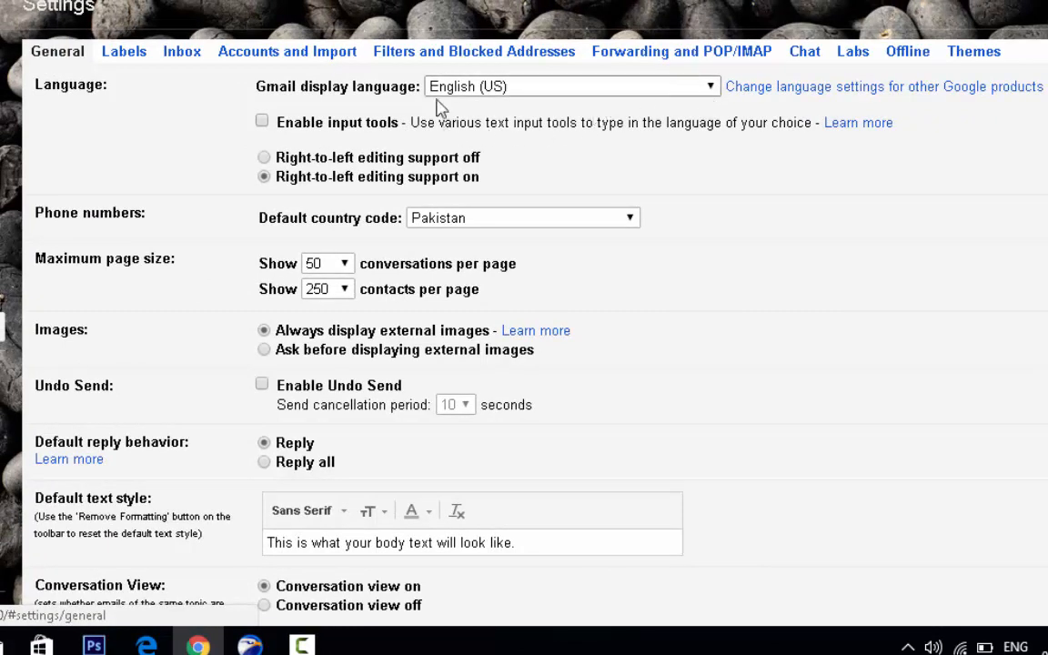
# Step: Enable input tools in the language settings and add the Urdu transliteration, keyboard and handwriting tools to the selected ones
pyautogui.click(262, 122)
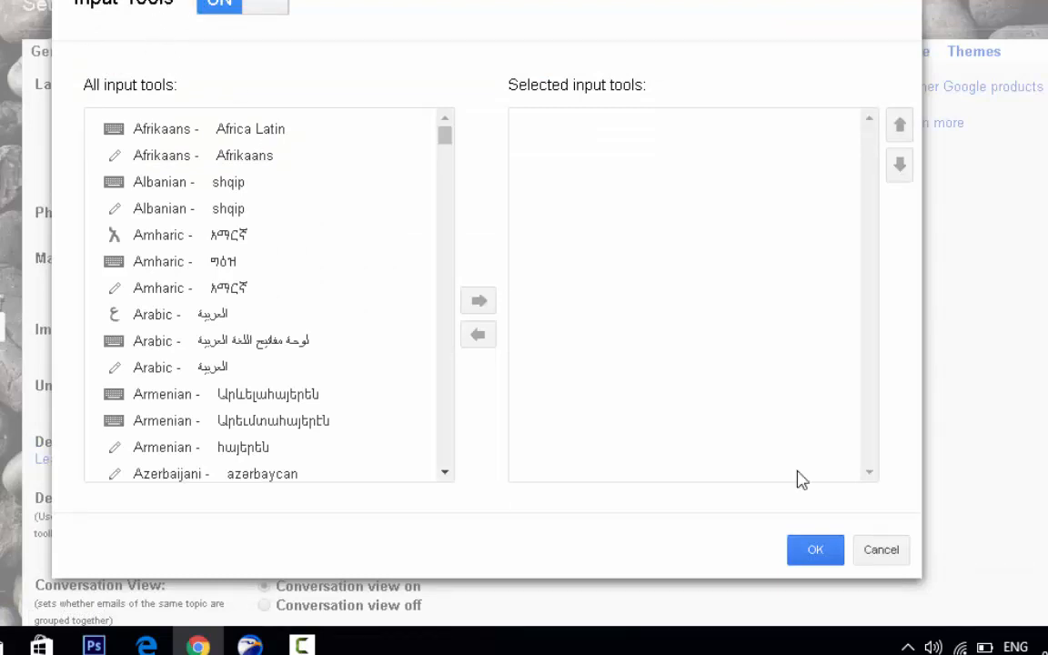
pyautogui.click(815, 551)
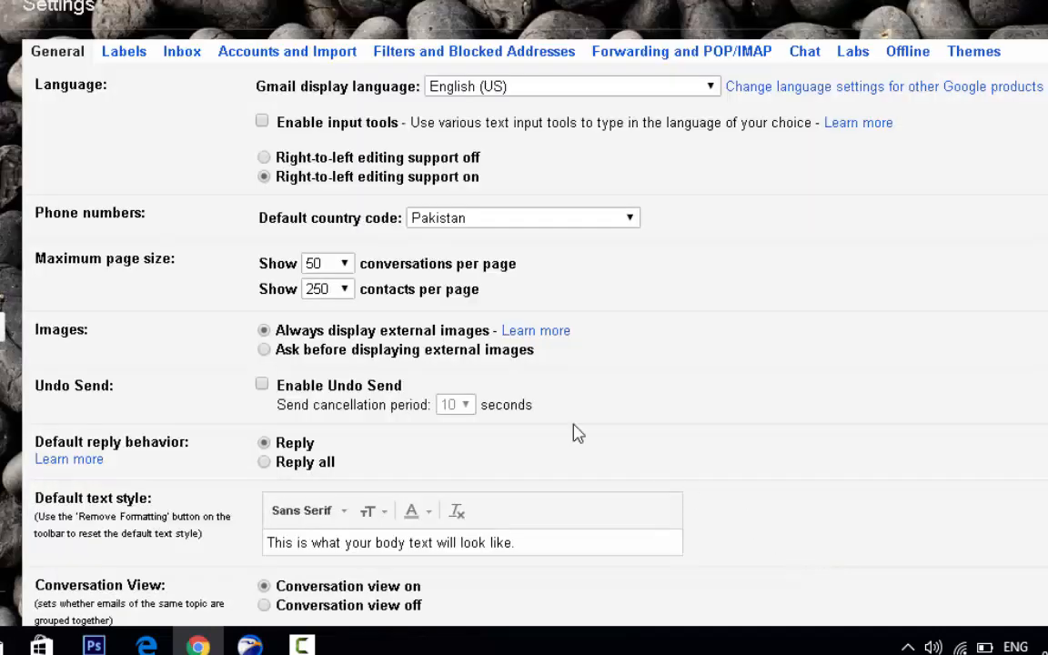
pyautogui.click(285, 129)
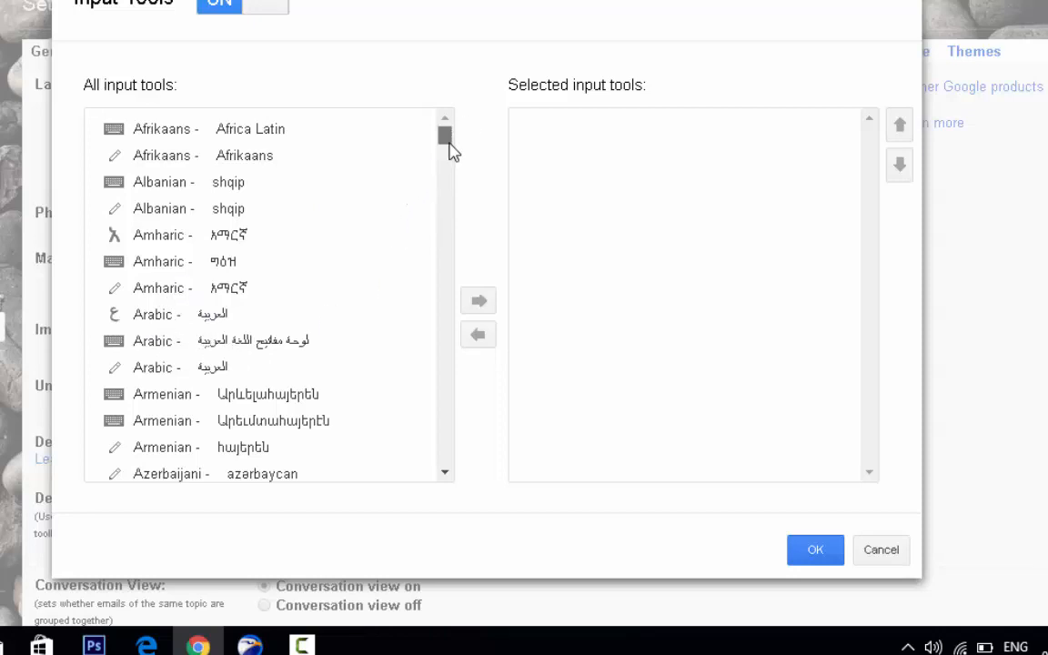
pyautogui.moveTo(446, 140); pyautogui.dragTo(457, 446)
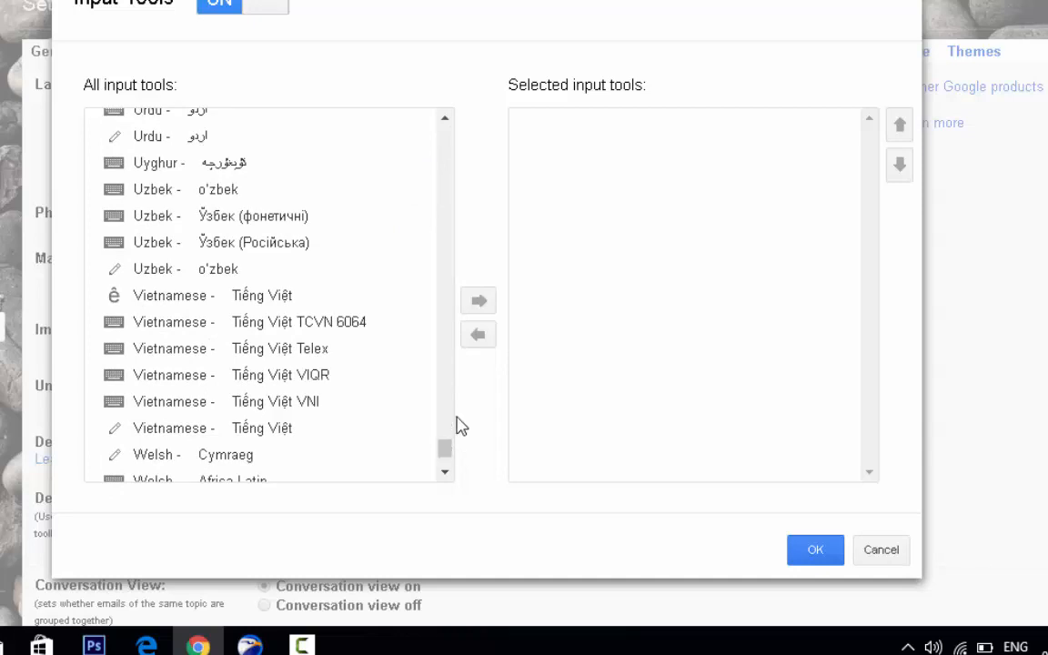
pyautogui.click(446, 118)
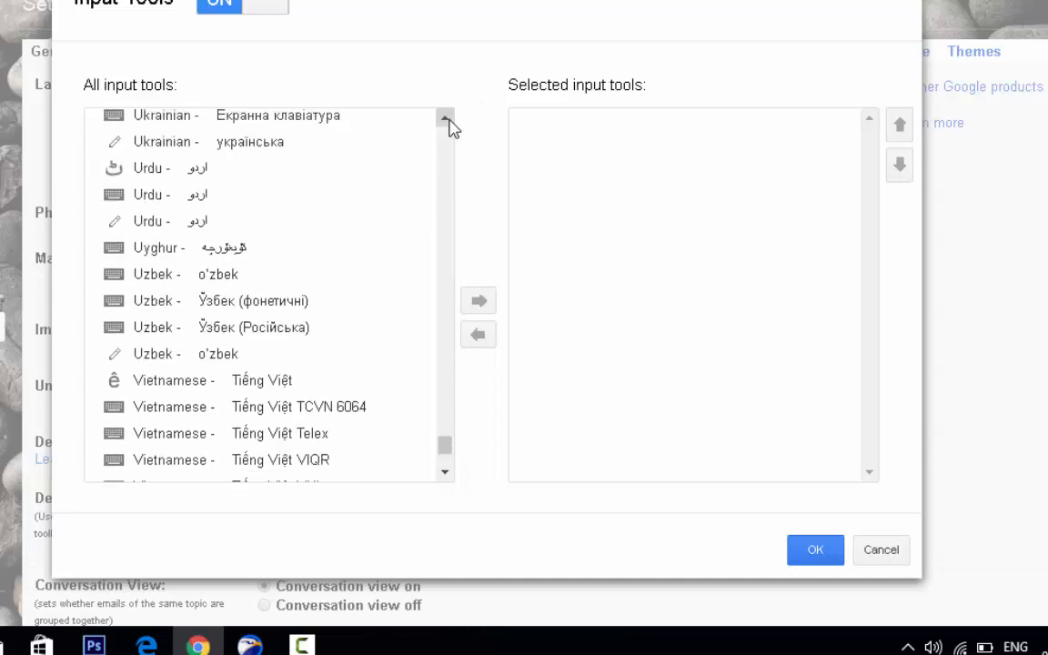
pyautogui.click(202, 173)
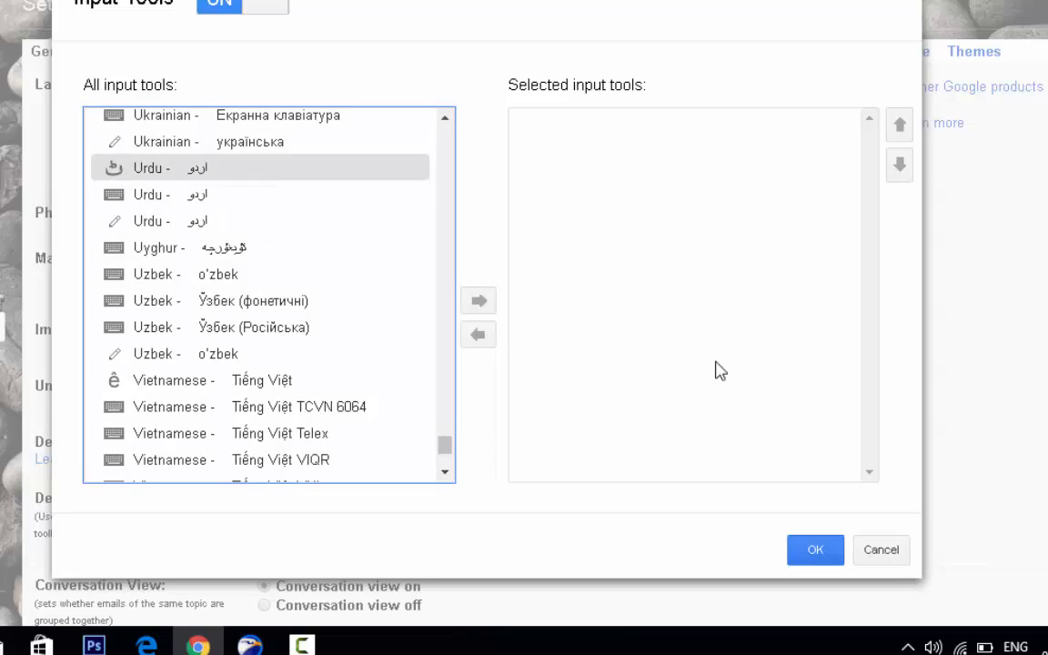
pyautogui.click(479, 301)
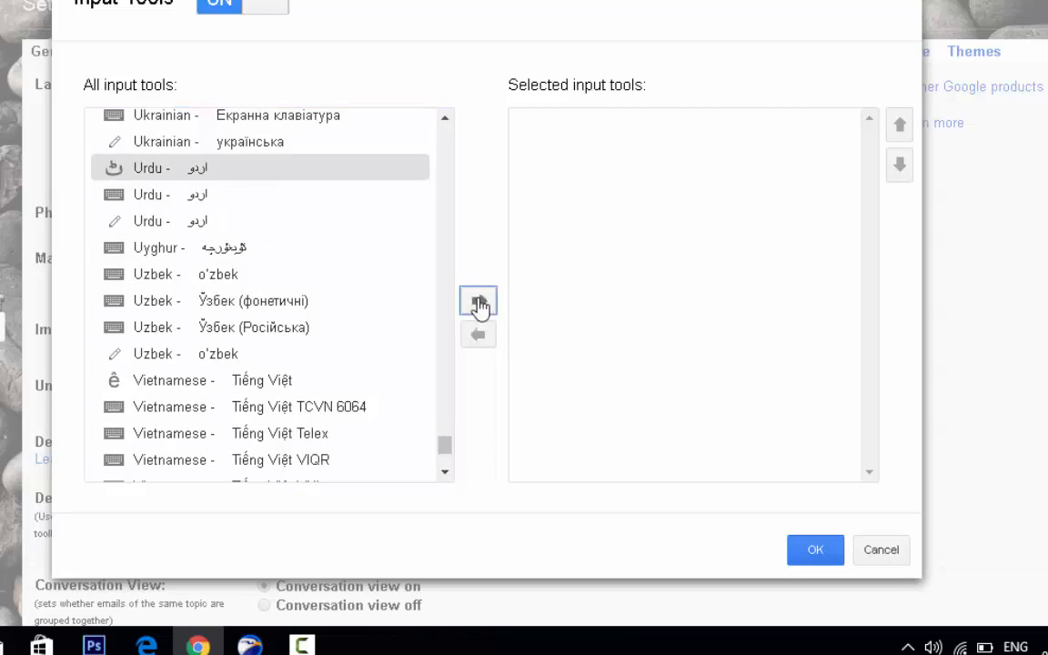
pyautogui.click(148, 195)
pyautogui.click(475, 309)
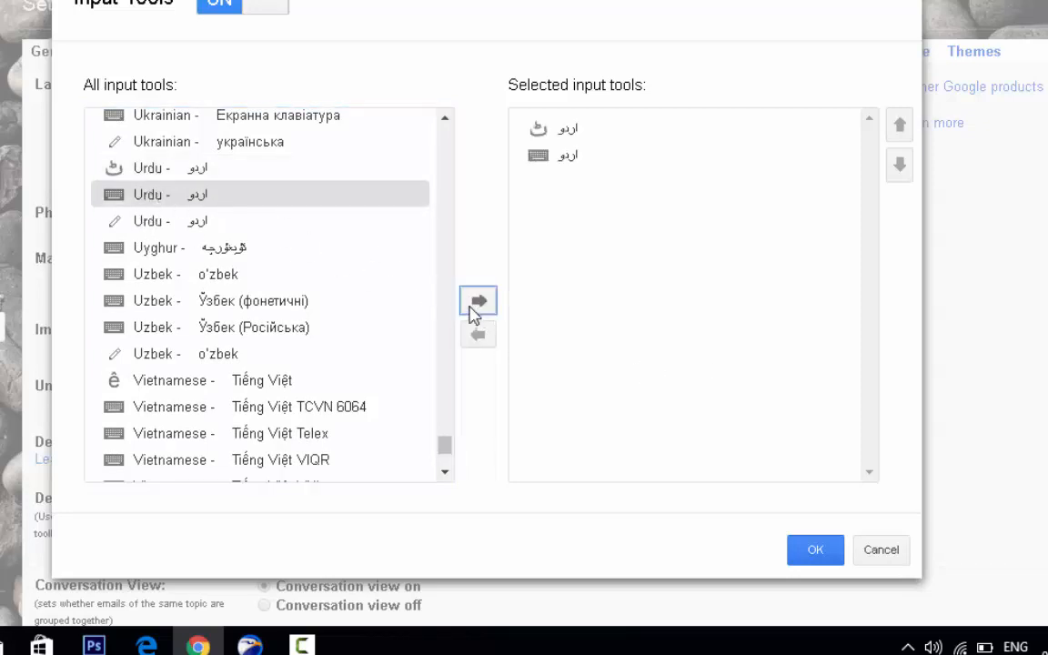
pyautogui.click(138, 224)
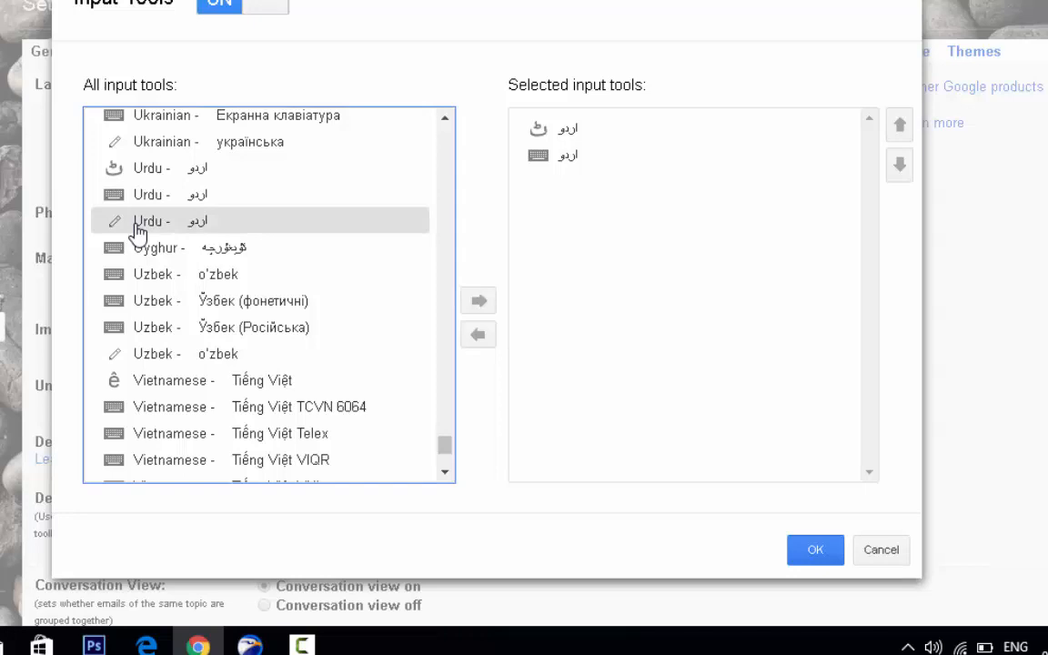
pyautogui.click(480, 306)
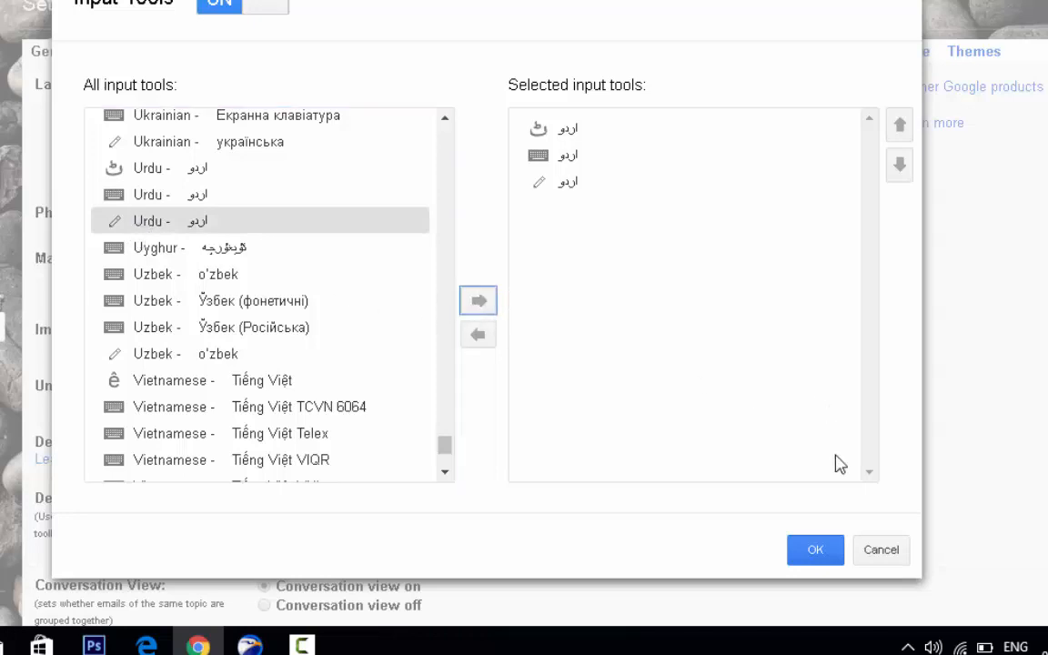
pyautogui.click(808, 550)
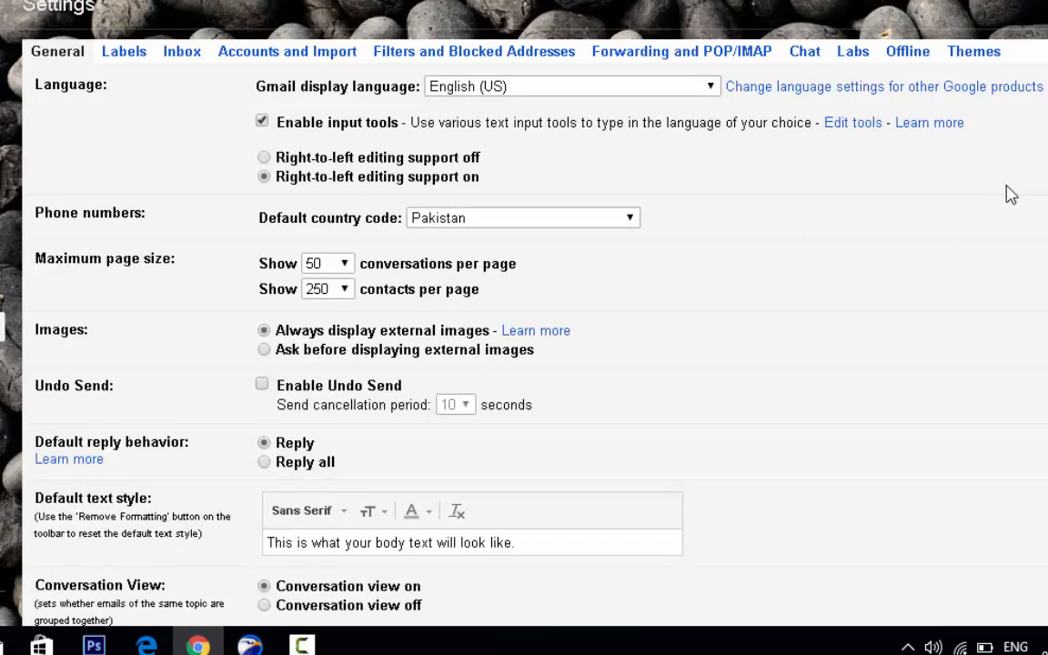
pyautogui.doubleClick(58, 51)
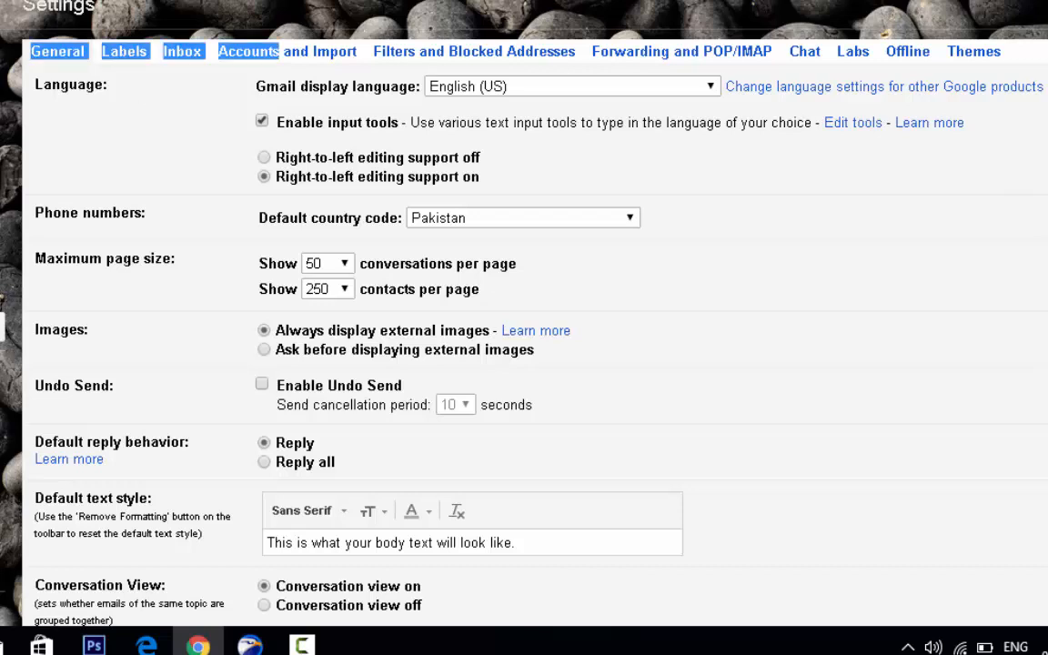
pyautogui.click(2, 93)
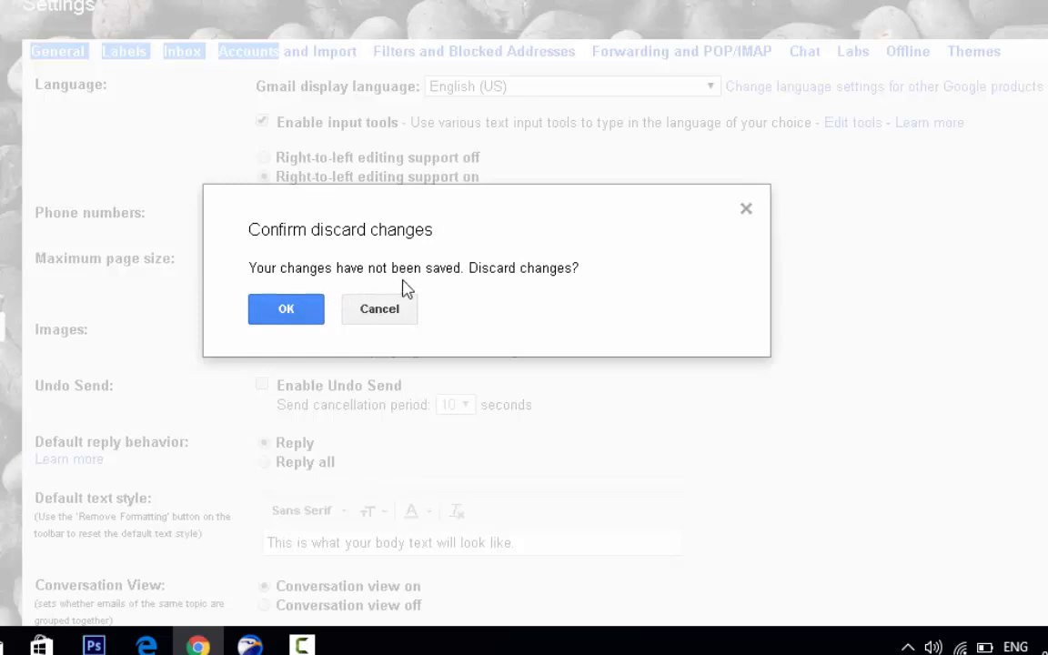
pyautogui.click(406, 314)
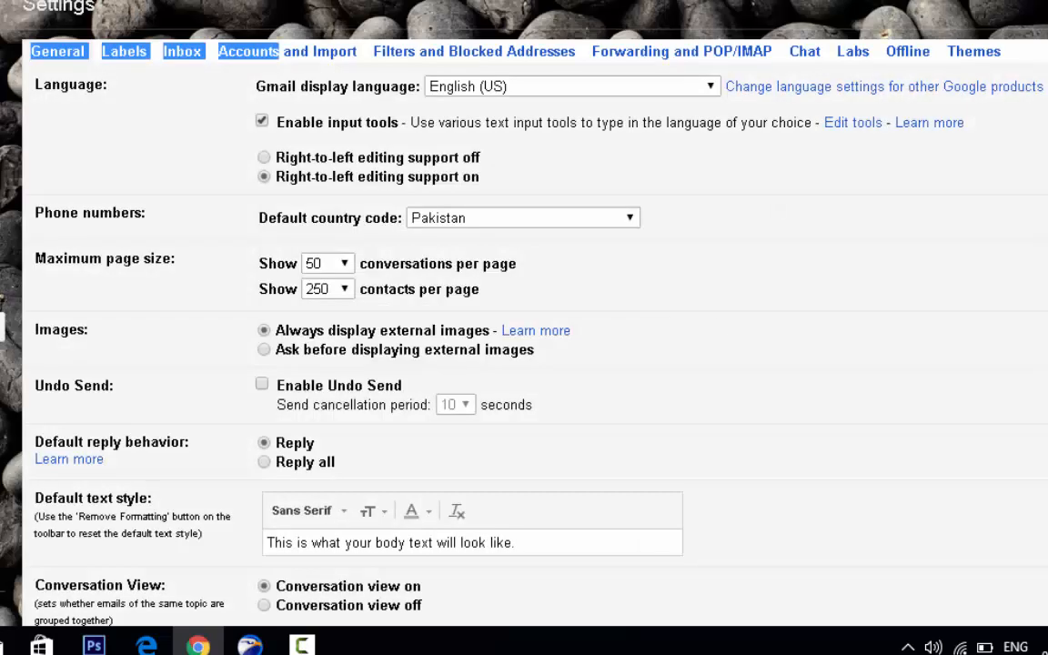
# Step: Save the changes made to Gmail's general settings
pyautogui.scroll(-20, 535, 346)
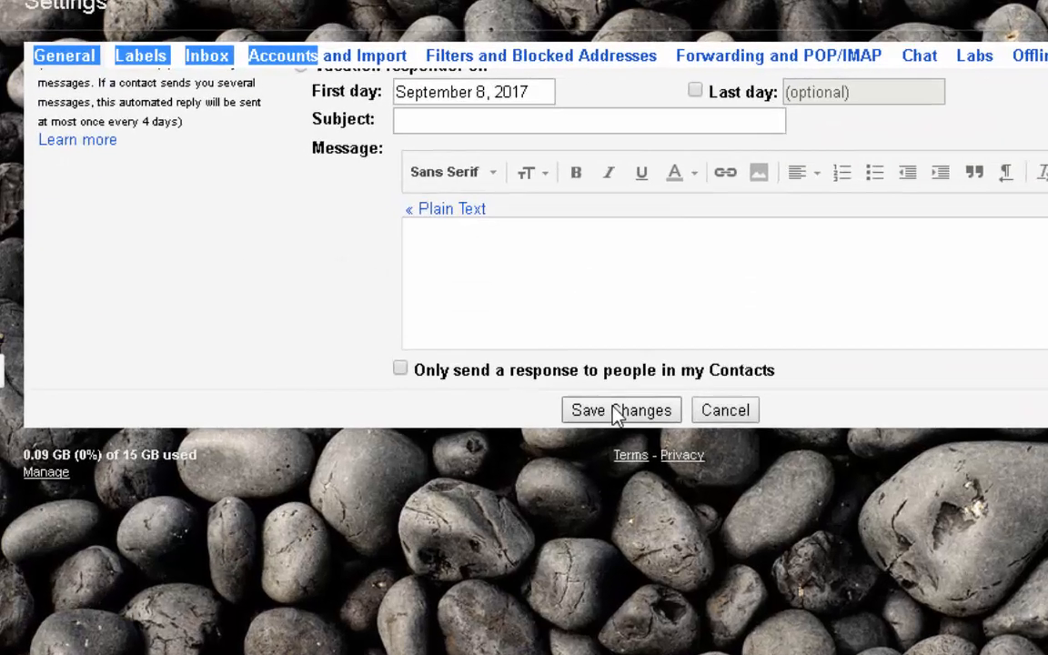
pyautogui.click(541, 362)
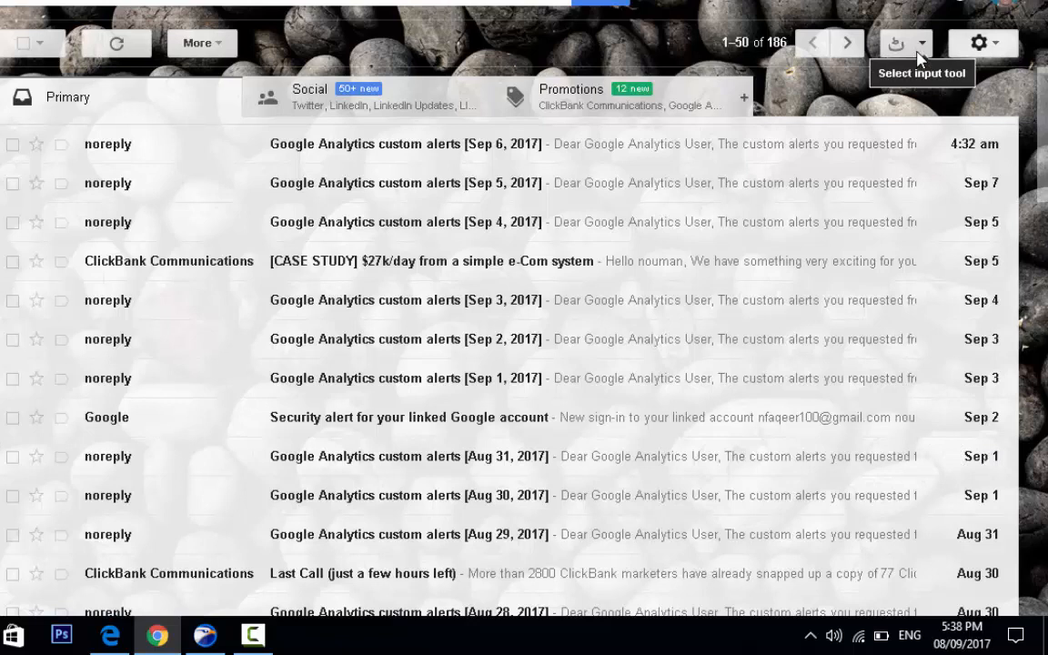
# Step: Start a new email message and select the Urdu handwriting input tool for it
pyautogui.click(920, 45)
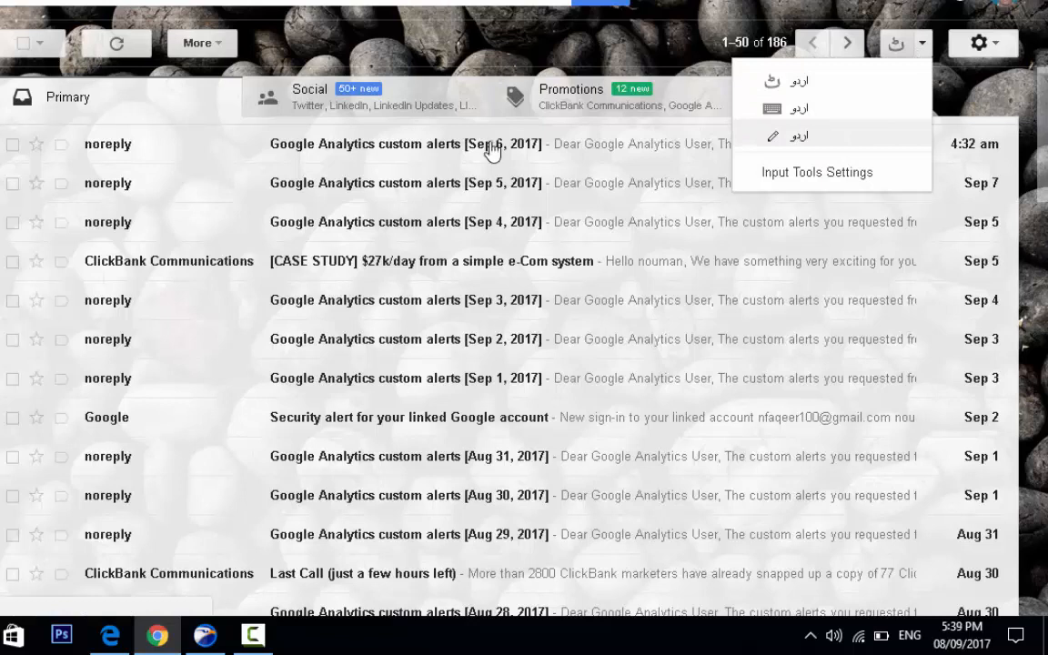
pyautogui.press('Escape')
pyautogui.press('c')
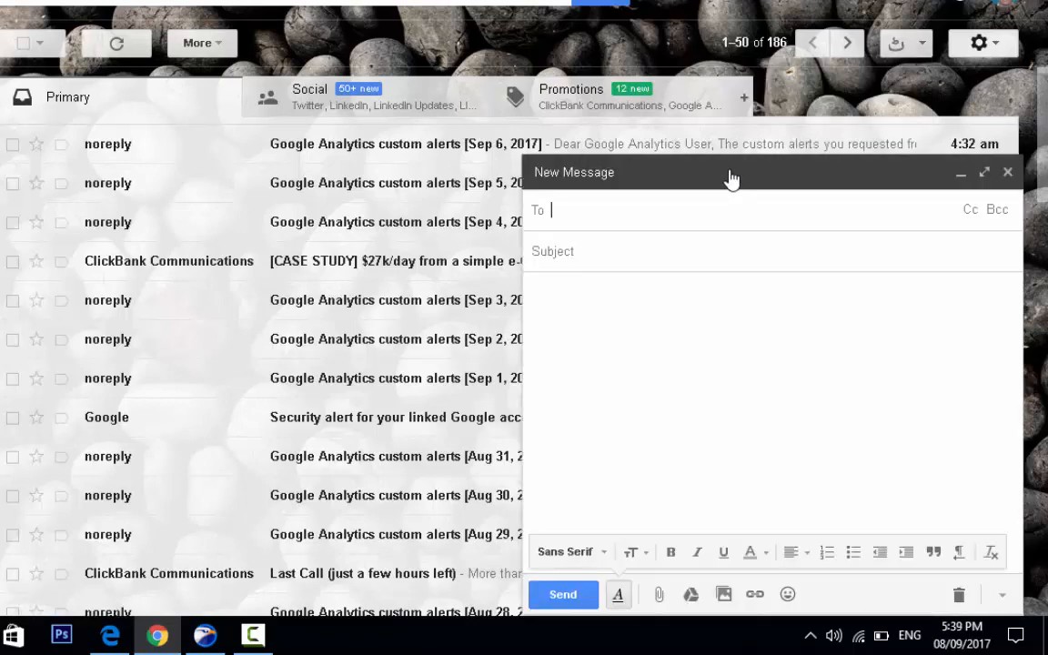
pyautogui.click(899, 55)
pyautogui.click(909, 53)
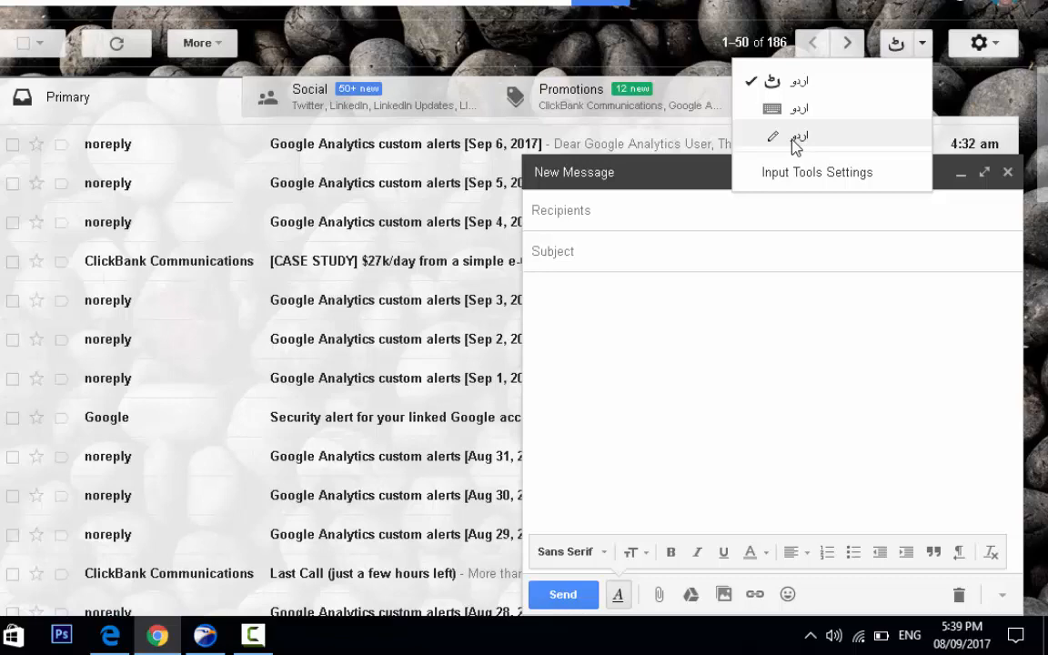
pyautogui.click(796, 141)
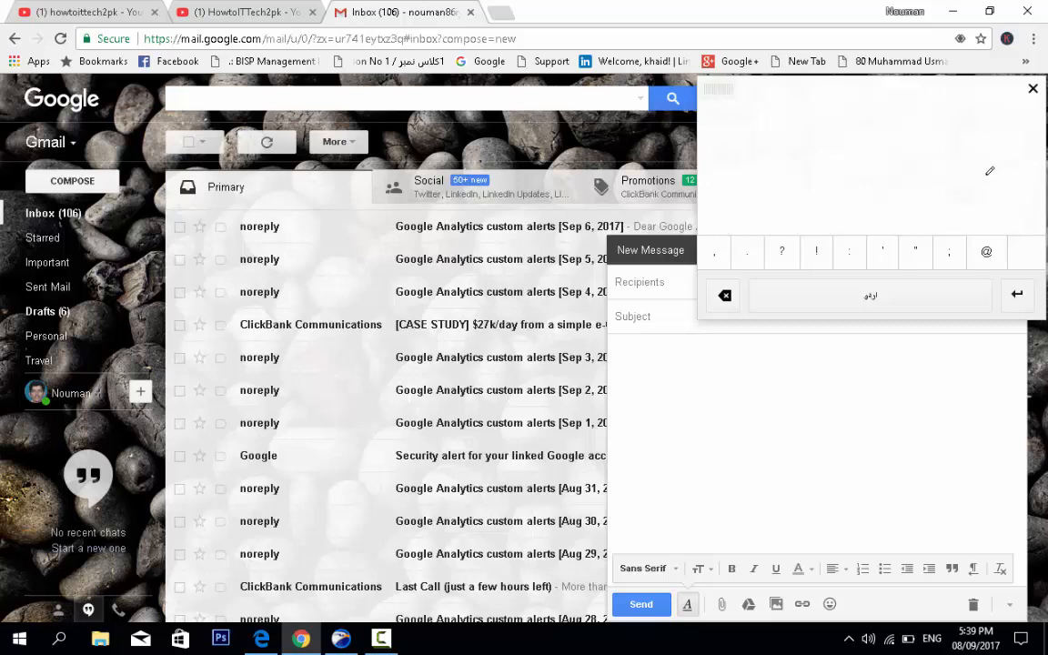
# Step: Handwrite the Urdu word پاکستان in the handwriting input area
pyautogui.moveTo(982, 174); pyautogui.dragTo(964, 123)
pyautogui.click(975, 200)
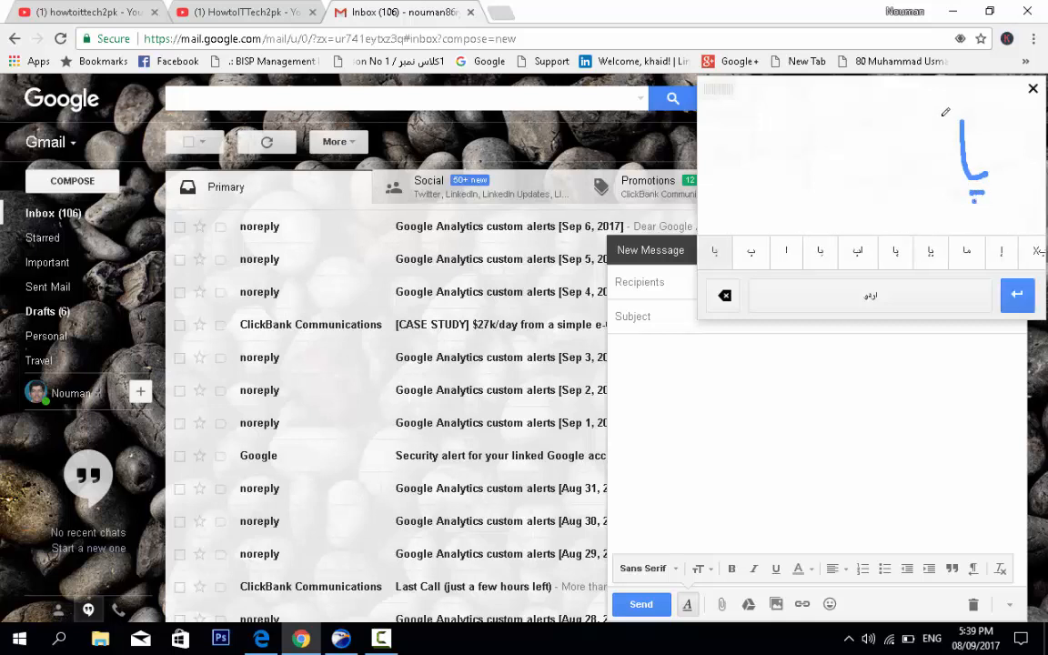
pyautogui.moveTo(946, 118)
pyautogui.mouseDown()
pyautogui.moveTo(935, 177)
pyautogui.moveTo(919, 167)
pyautogui.moveTo(874, 182)
pyautogui.moveTo(848, 164)
pyautogui.moveTo(845, 118)
pyautogui.mouseUp()
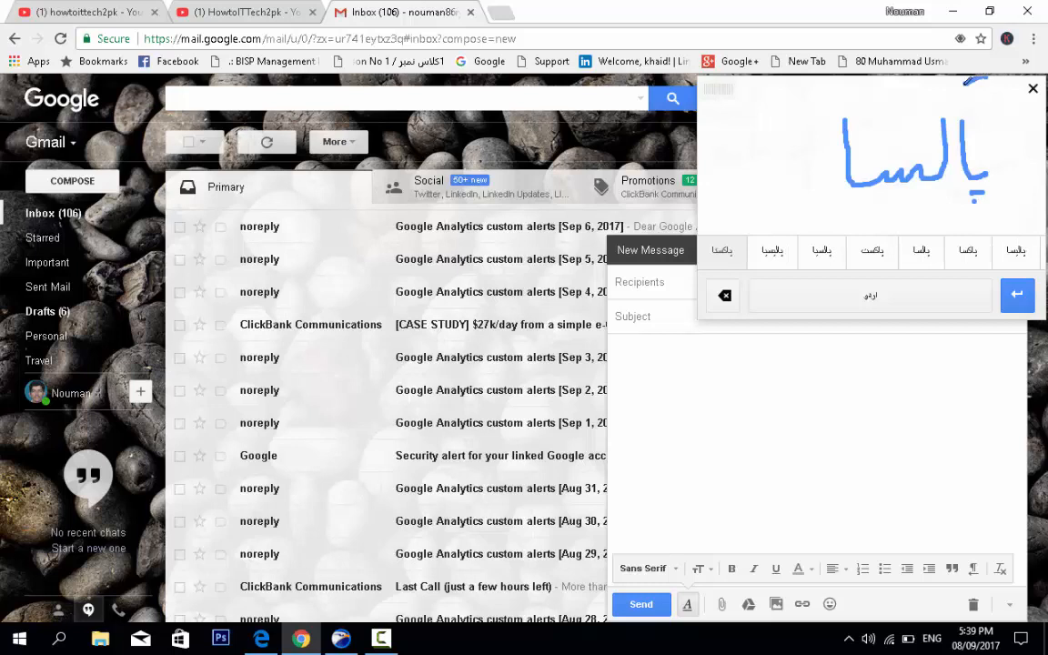
pyautogui.moveTo(987, 78); pyautogui.dragTo(946, 120)
pyautogui.moveTo(875, 180)
pyautogui.mouseDown()
pyautogui.moveTo(877, 148)
pyautogui.moveTo(826, 176)
pyautogui.moveTo(804, 176)
pyautogui.moveTo(779, 151)
pyautogui.mouseUp()
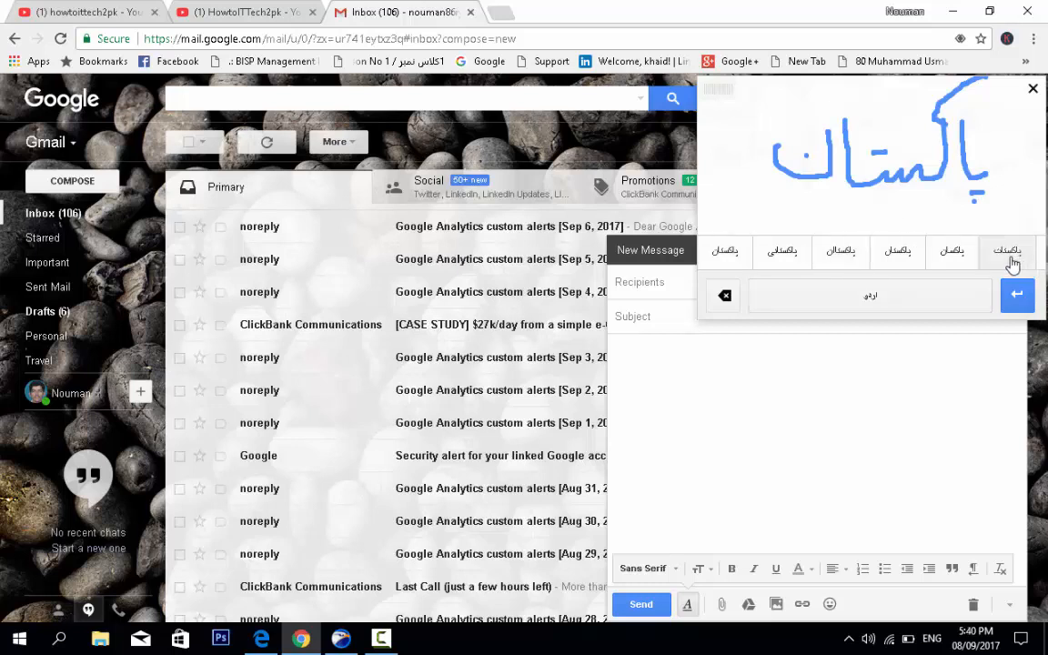
# Step: Place the cursor in the message body and insert the suggested word پاکستاان
pyautogui.click(852, 266)
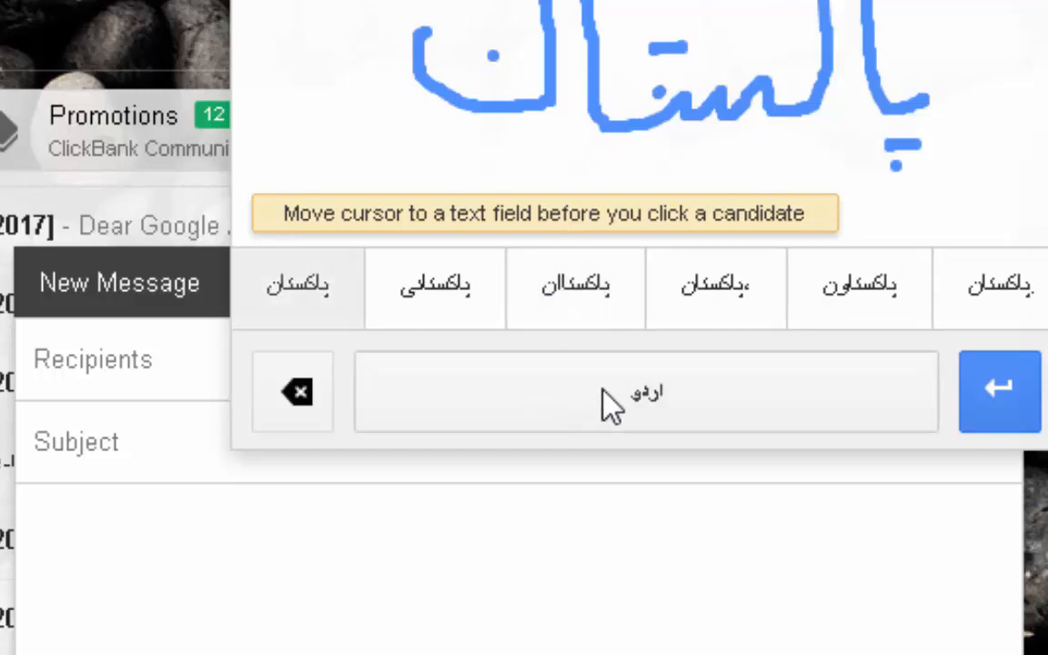
pyautogui.click(538, 648)
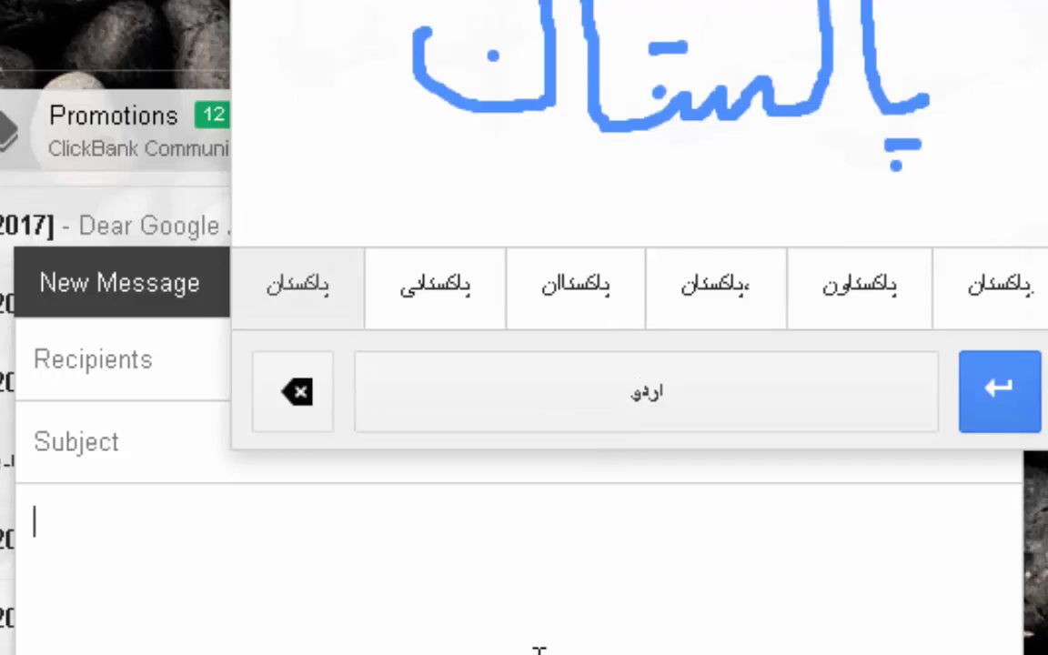
pyautogui.click(574, 317)
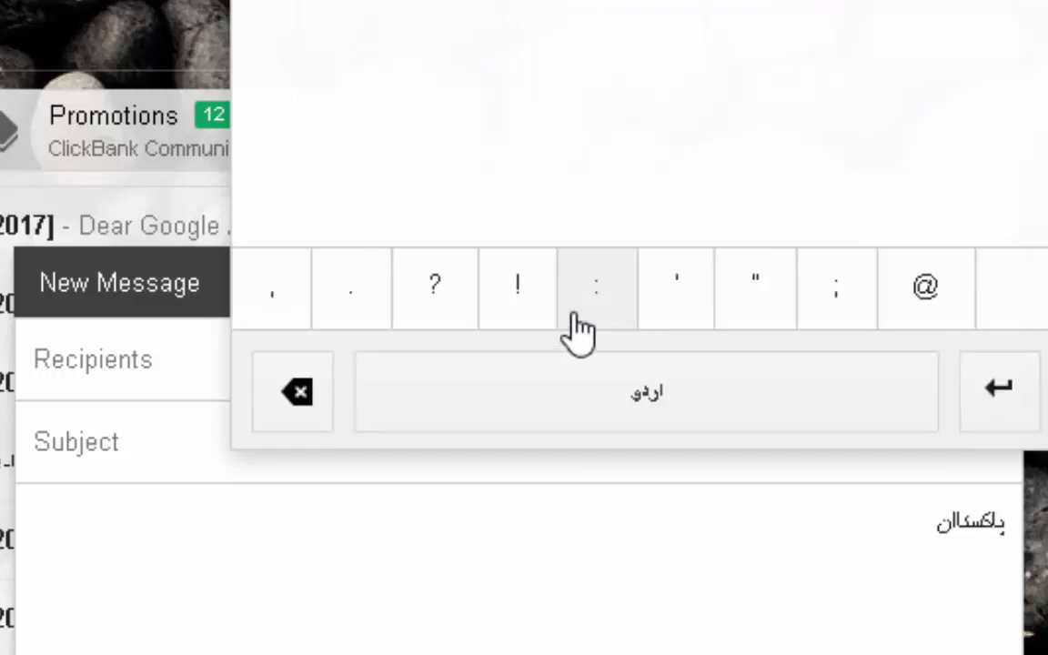
# Step: Close the handwriting input and set the word پاکستاان in the message body to the Huge text size
pyautogui.click(1037, 2)
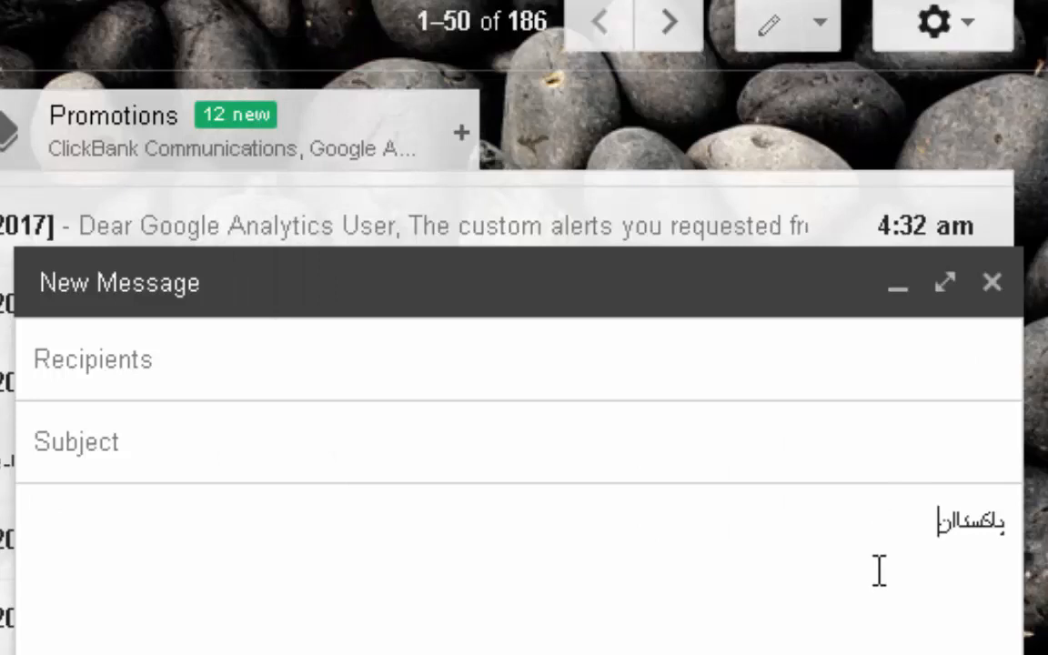
pyautogui.moveTo(913, 552); pyautogui.dragTo(1036, 564)
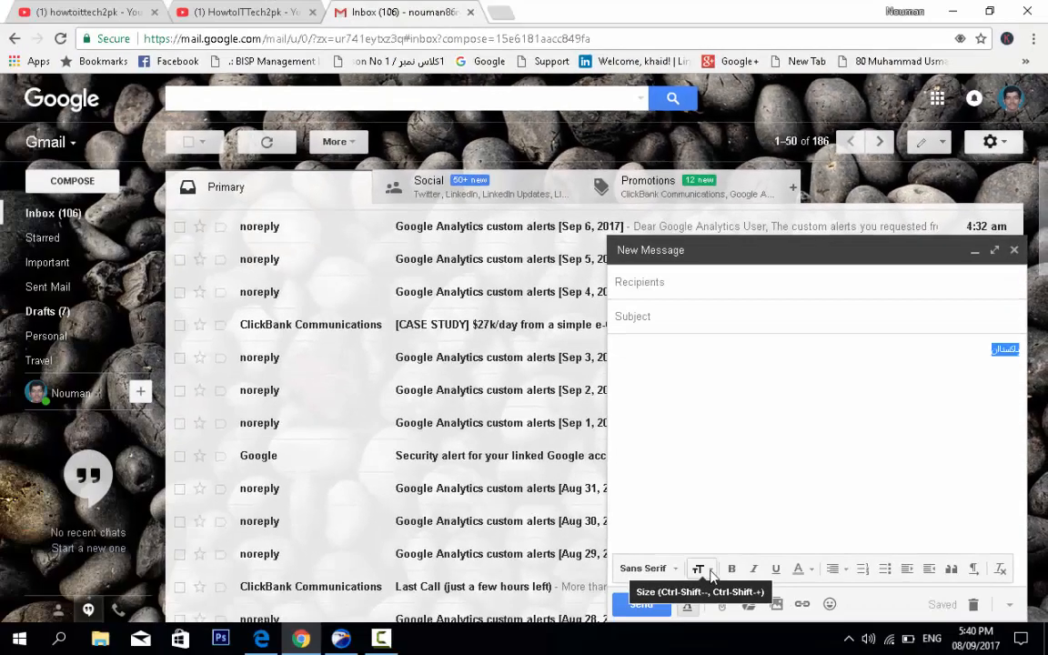
pyautogui.click(711, 572)
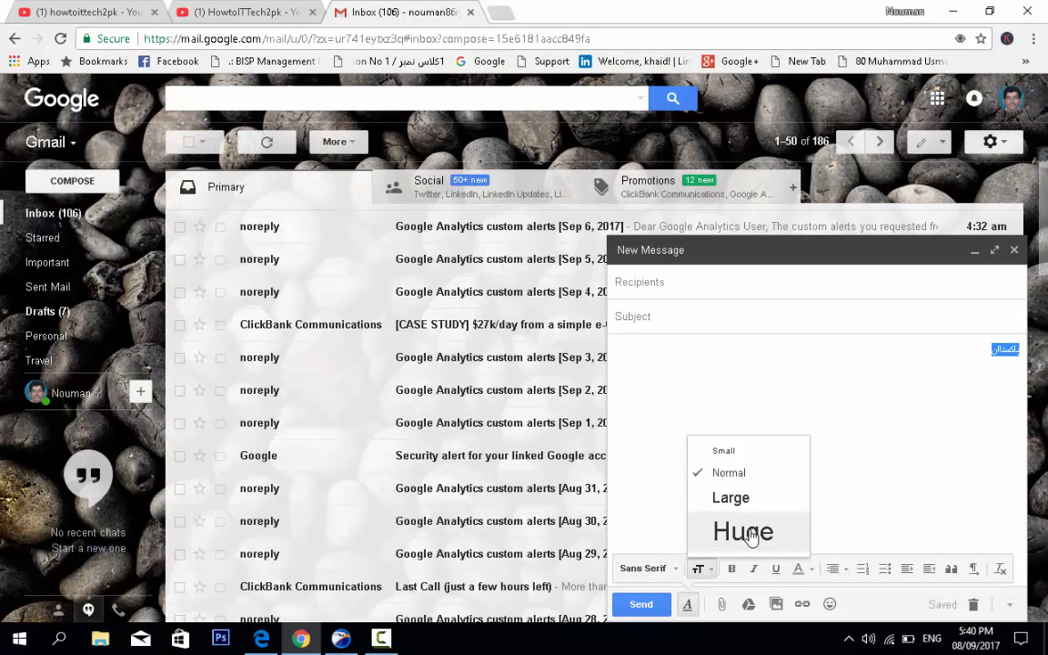
pyautogui.click(749, 534)
pyautogui.click(708, 568)
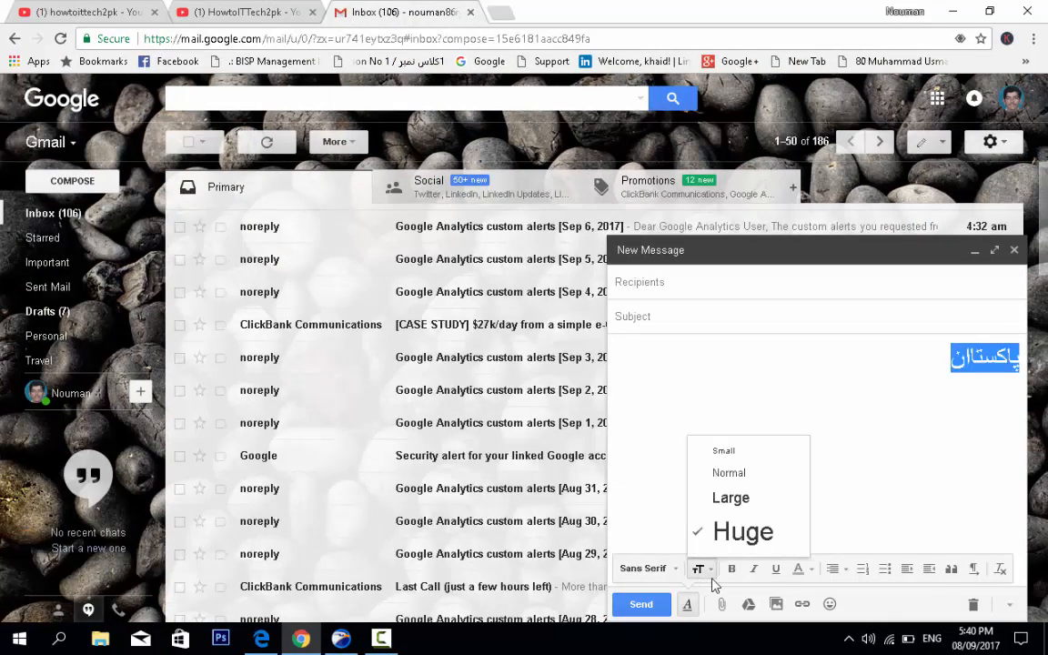
pyautogui.click(951, 433)
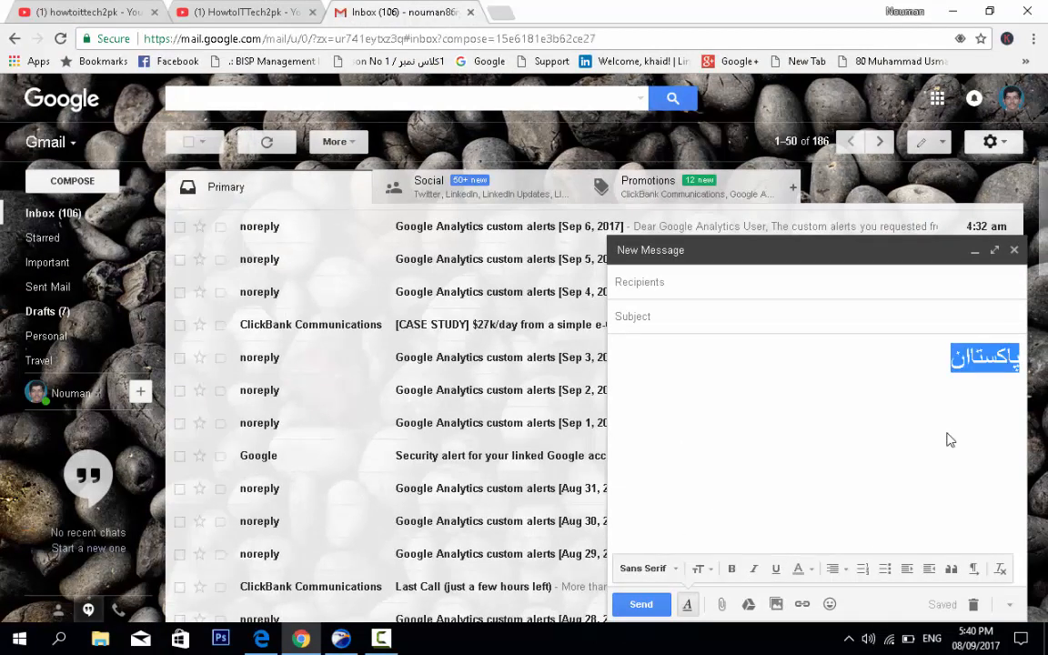
pyautogui.click(931, 398)
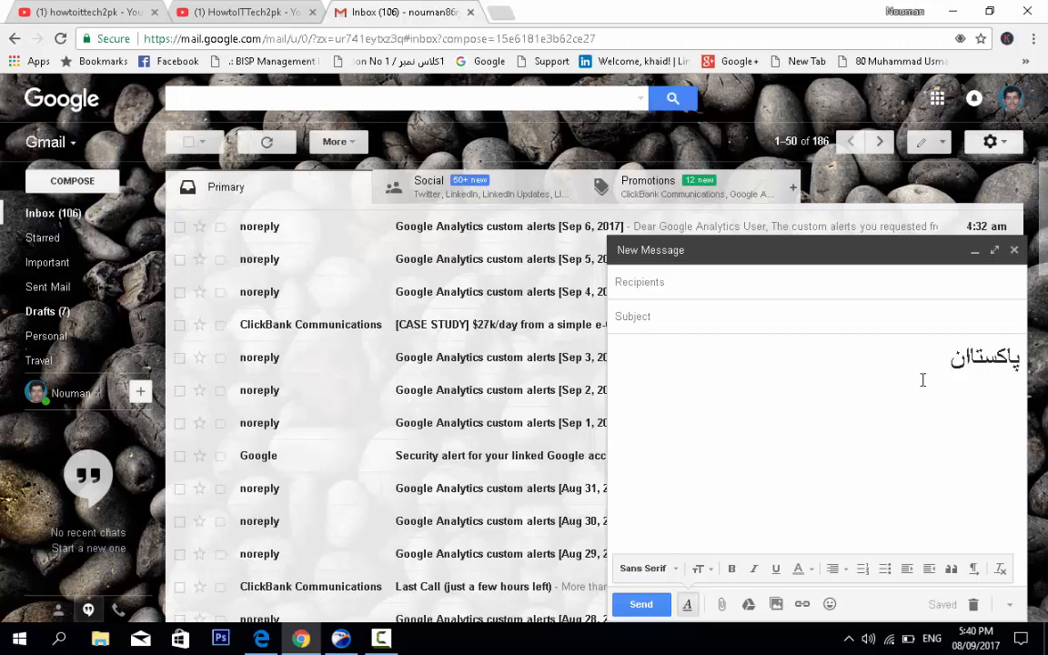
# Step: Reopen the Urdu handwriting input and handwrite the word پاکستان in its writing area
pyautogui.click(941, 142)
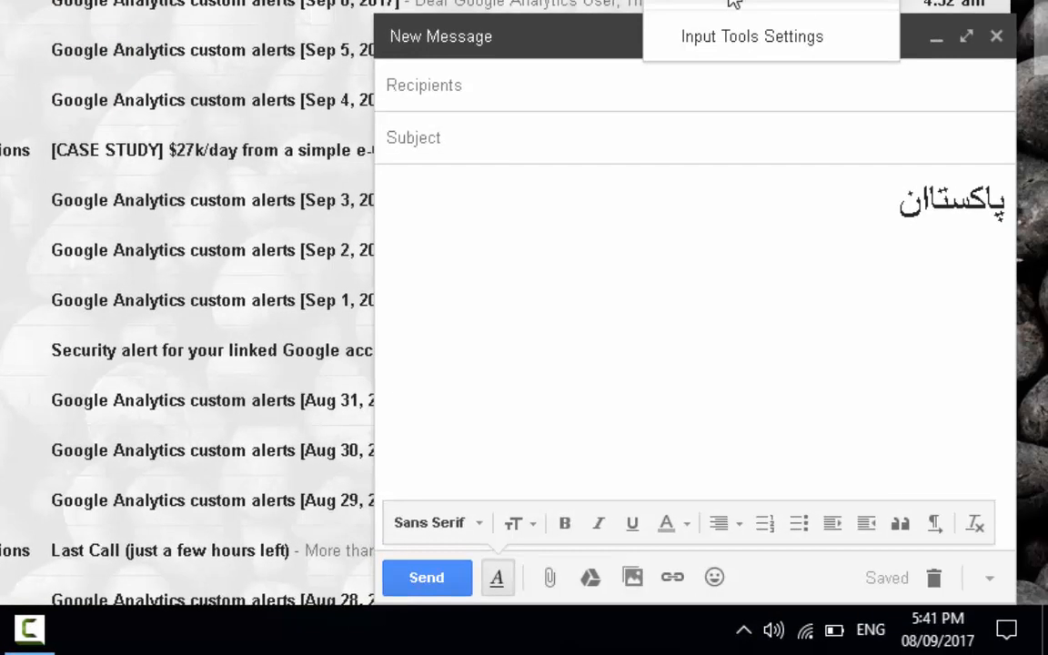
pyautogui.click(824, 190)
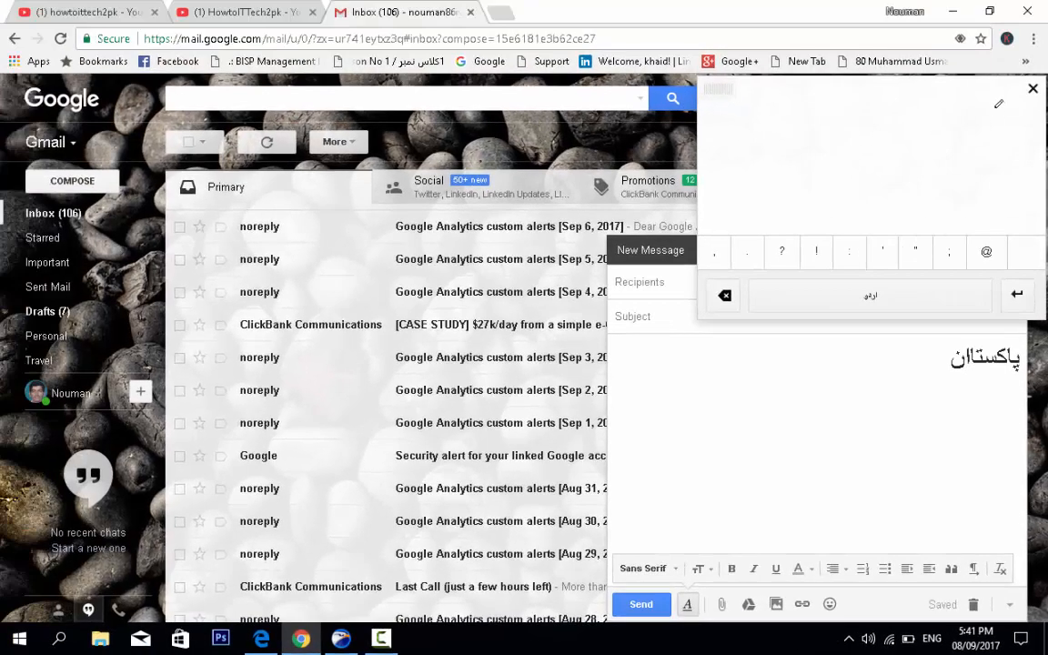
pyautogui.moveTo(990, 154)
pyautogui.mouseDown()
pyautogui.moveTo(968, 147)
pyautogui.moveTo(971, 119)
pyautogui.mouseUp()
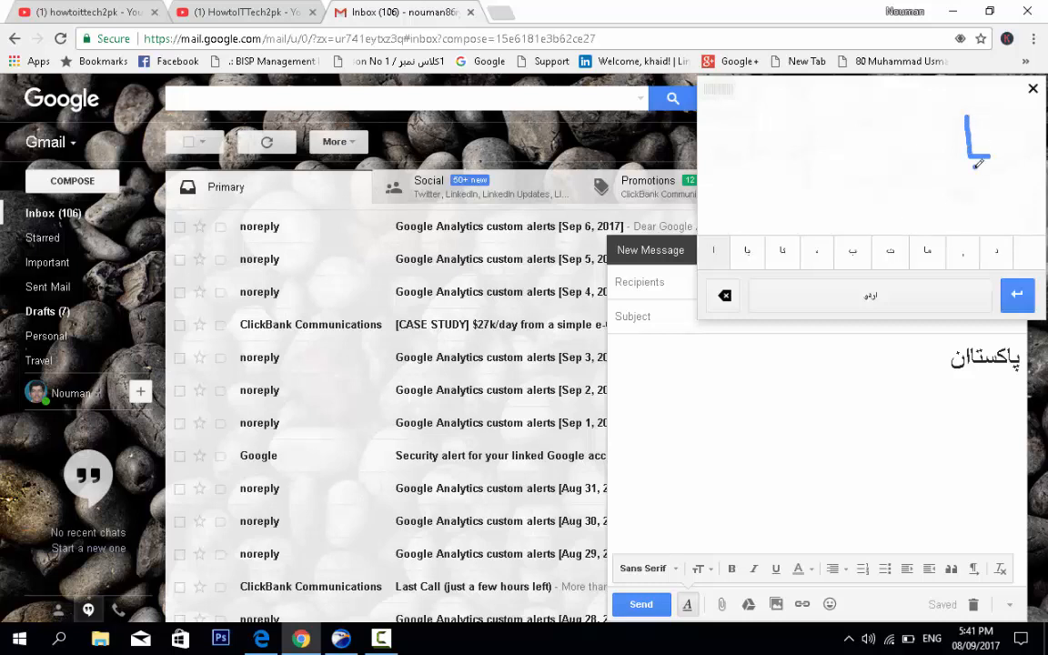
pyautogui.moveTo(978, 166); pyautogui.dragTo(982, 170)
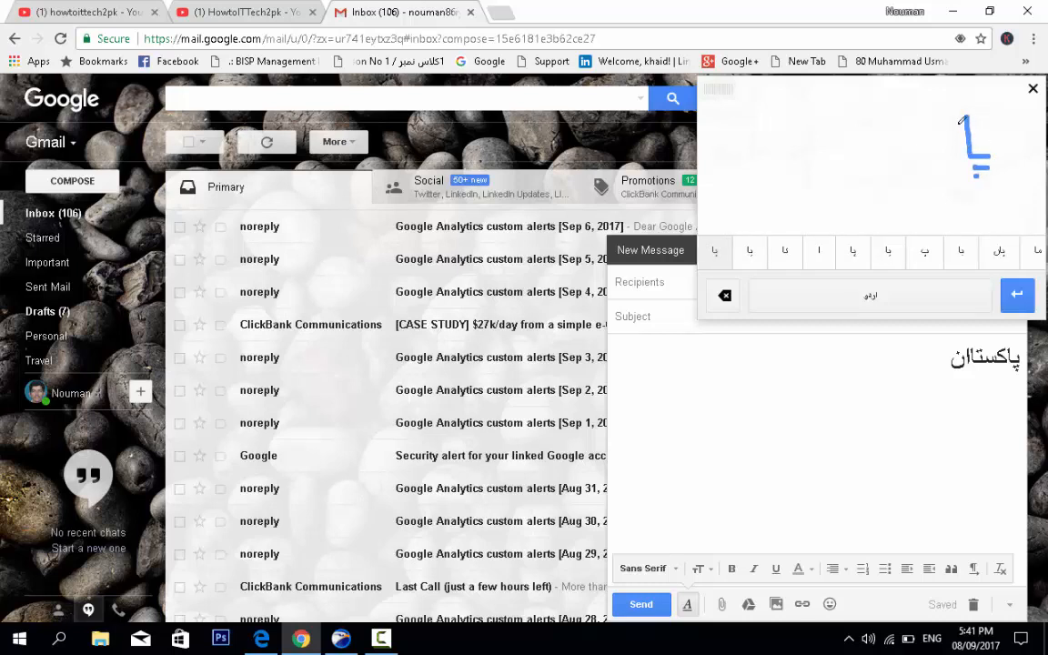
pyautogui.moveTo(965, 108)
pyautogui.mouseDown()
pyautogui.moveTo(953, 157)
pyautogui.moveTo(926, 140)
pyautogui.moveTo(899, 156)
pyautogui.moveTo(882, 105)
pyautogui.mouseUp()
pyautogui.moveTo(968, 92); pyautogui.dragTo(957, 107)
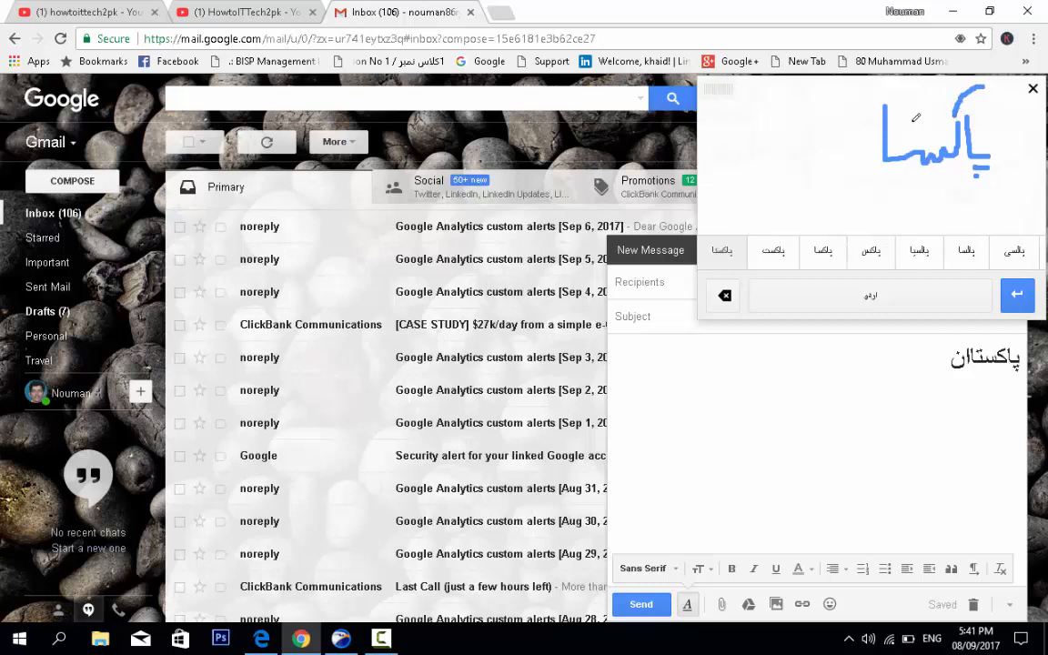
pyautogui.moveTo(870, 106)
pyautogui.mouseDown()
pyautogui.moveTo(862, 164)
pyautogui.moveTo(828, 141)
pyautogui.mouseUp()
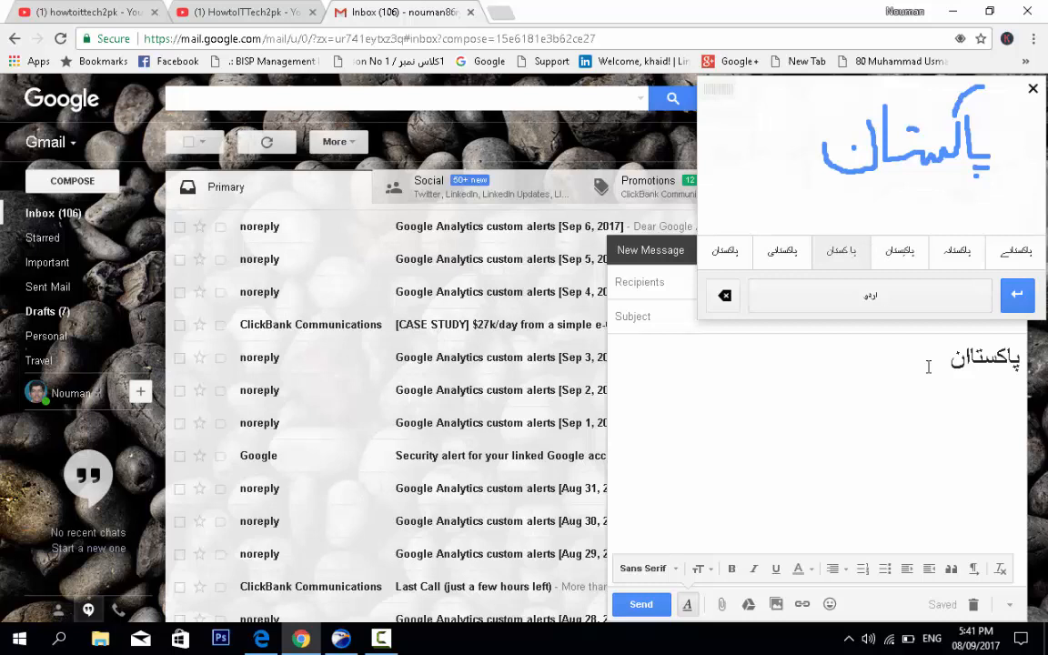
# Step: Replace the misspelled word پاکستاان in the message body with the suggested پا کستان
pyautogui.moveTo(944, 366); pyautogui.dragTo(1027, 363)
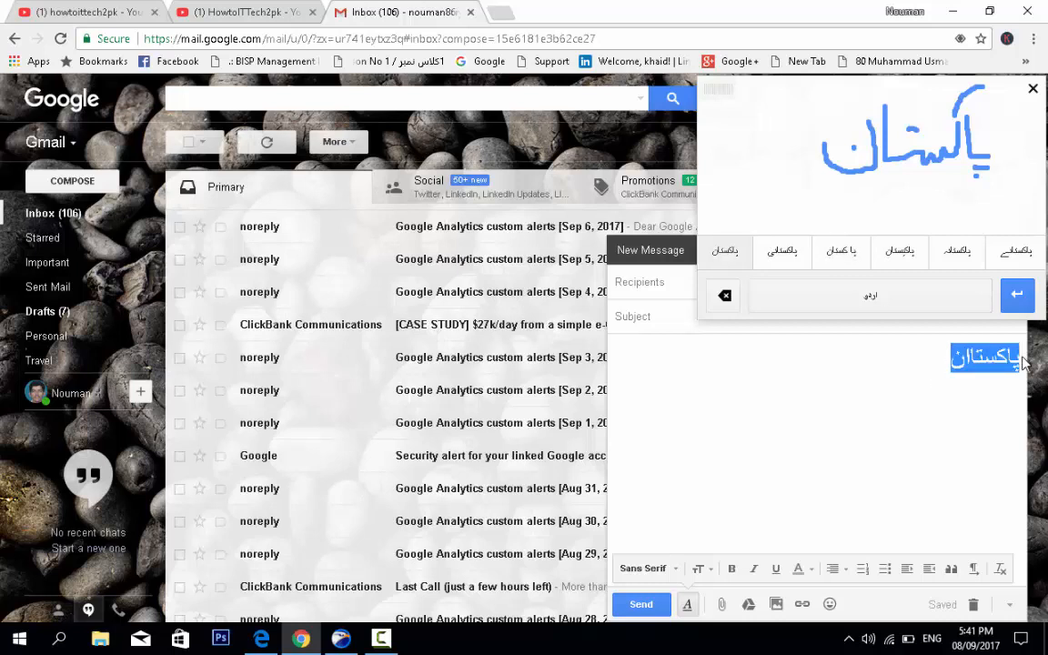
pyautogui.press('BackSpace')
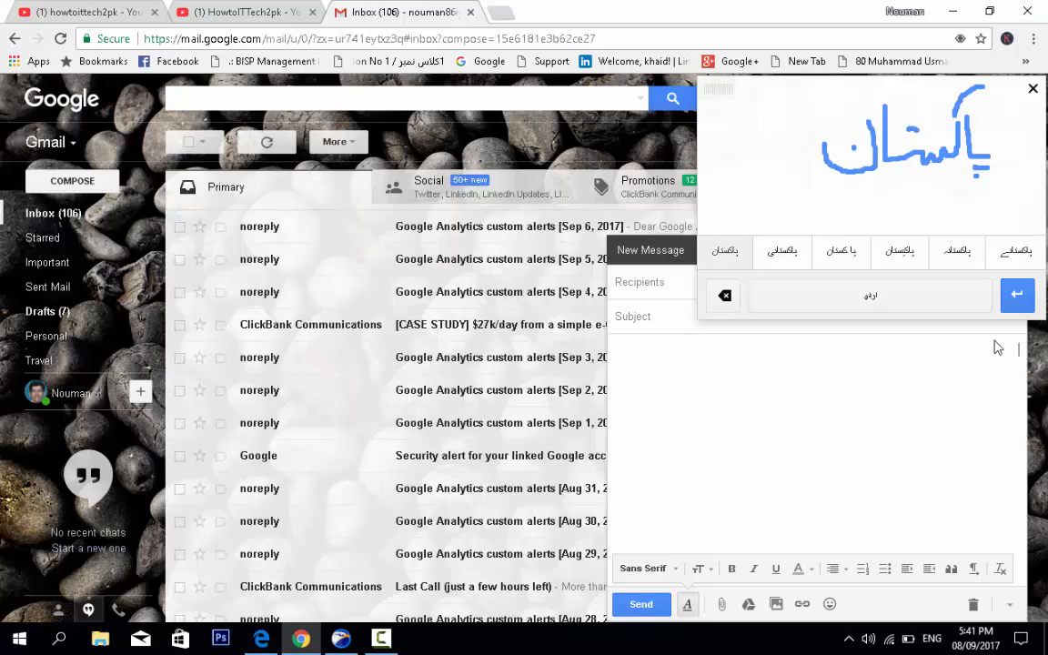
pyautogui.click(841, 258)
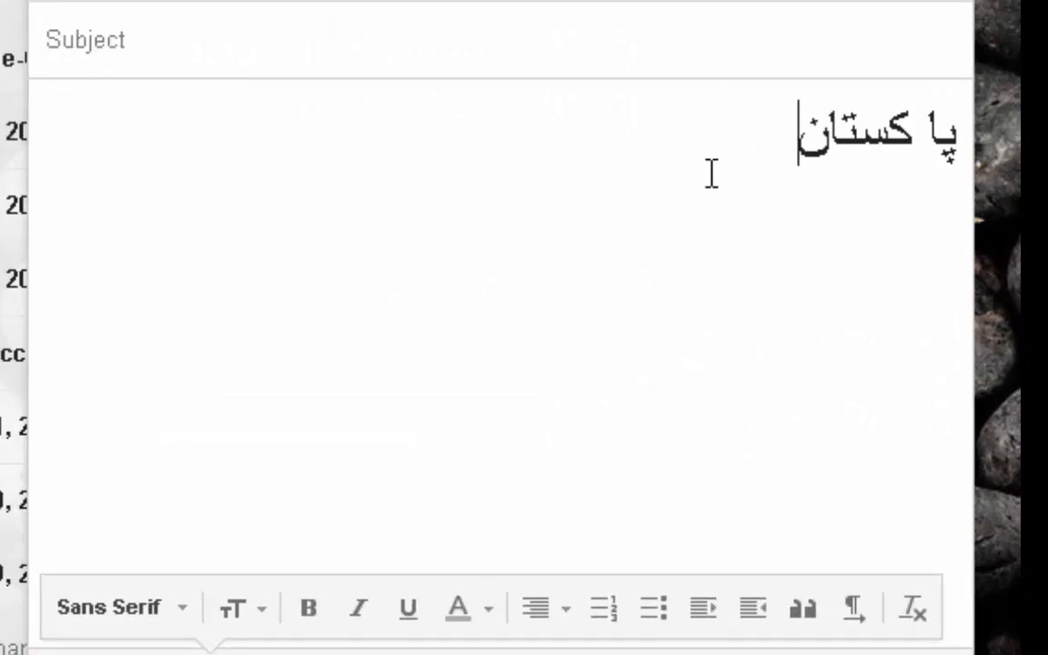
# Step: Check the text size applied to the text پا کستان in the message body
pyautogui.doubleClick(780, 148)
pyautogui.moveTo(953, 162); pyautogui.dragTo(898, 182)
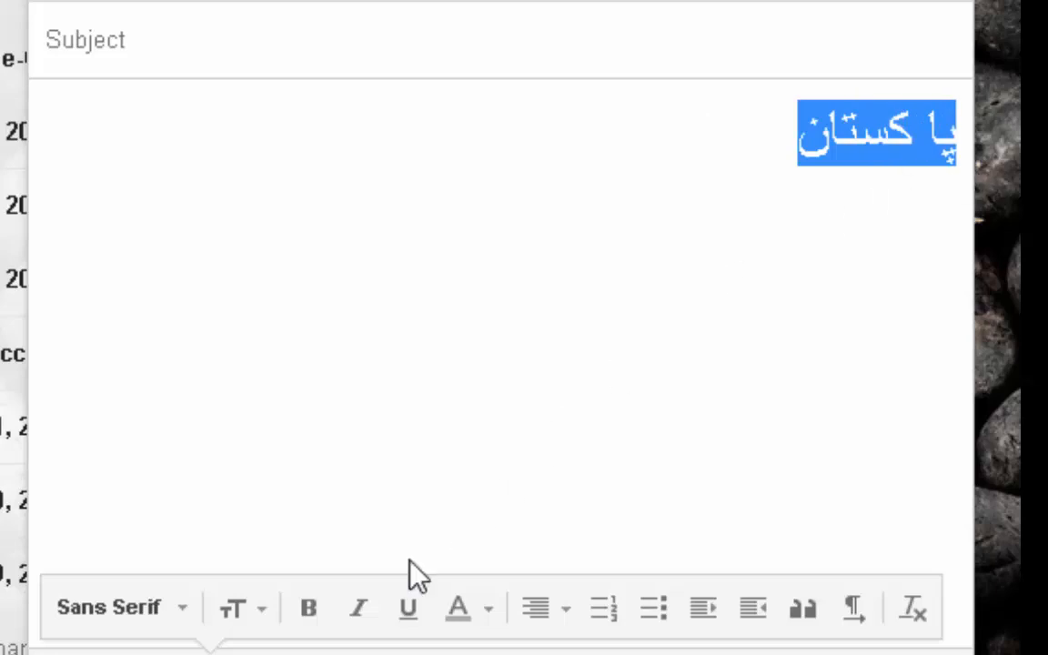
pyautogui.click(239, 610)
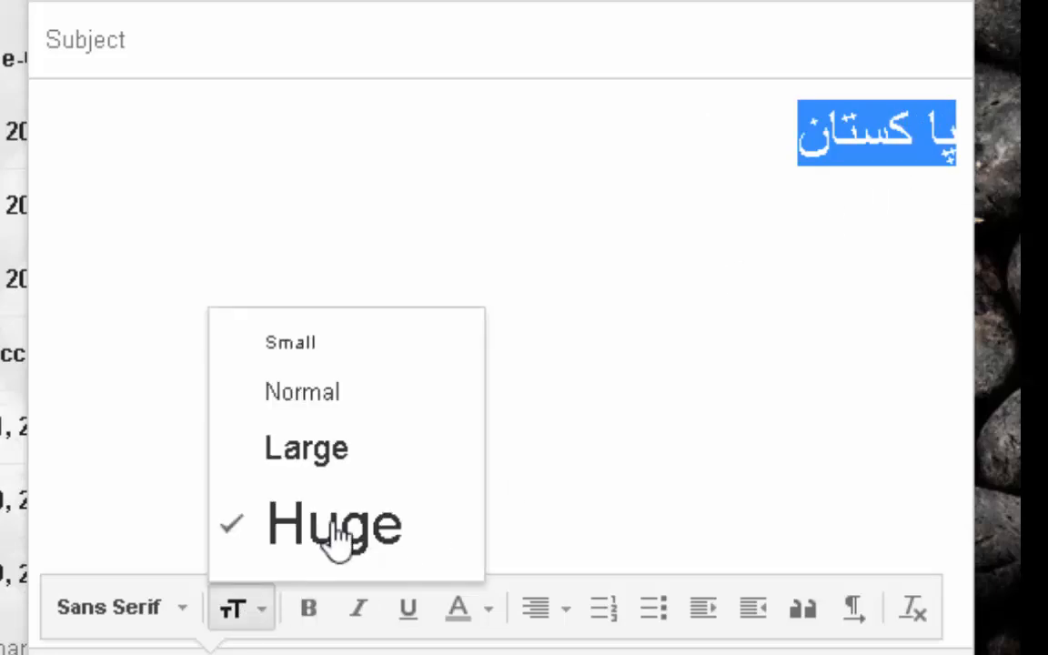
pyautogui.click(618, 415)
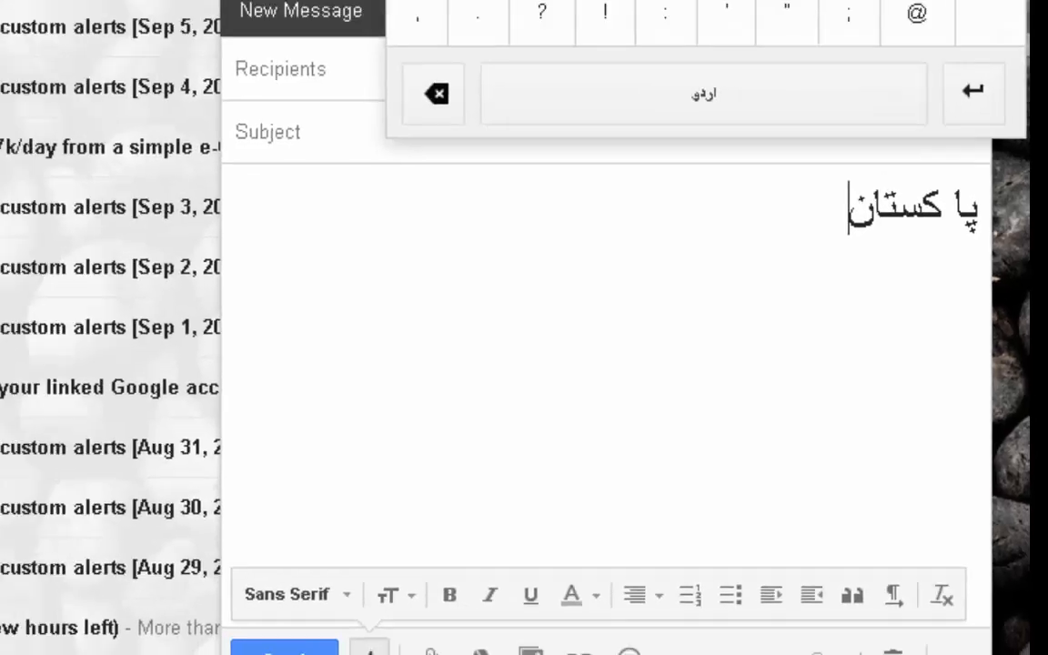
# Step: Try inserting the handwritten word میں directly after پا کستان without a space, and delete it again
pyautogui.moveTo(989, 135)
pyautogui.mouseDown()
pyautogui.moveTo(940, 141)
pyautogui.moveTo(897, 183)
pyautogui.moveTo(894, 148)
pyautogui.mouseUp()
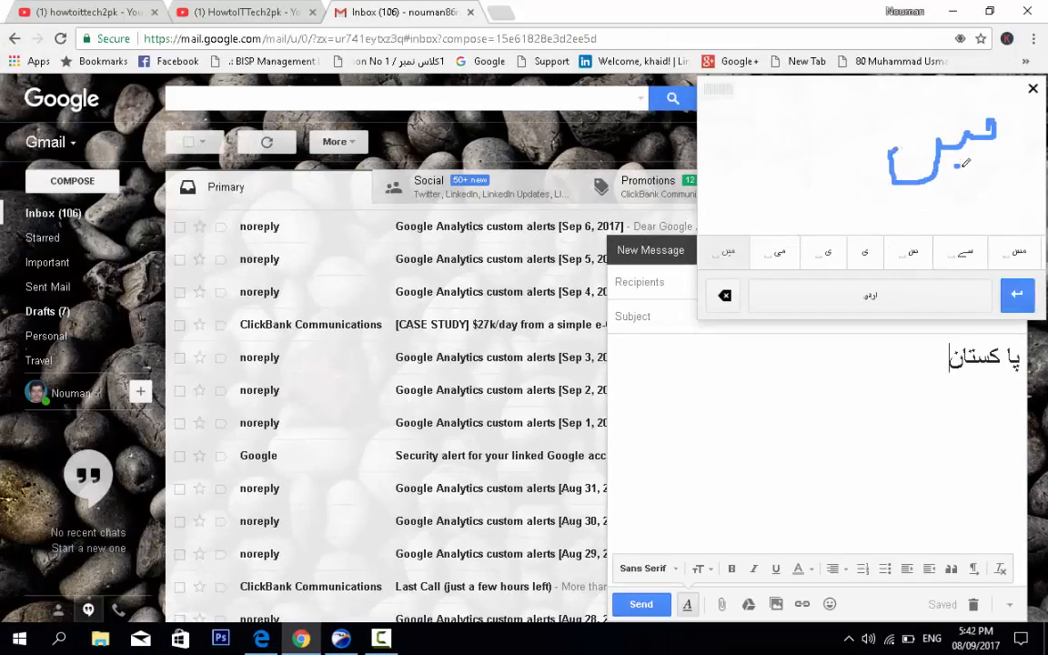
pyautogui.moveTo(953, 165); pyautogui.dragTo(969, 165)
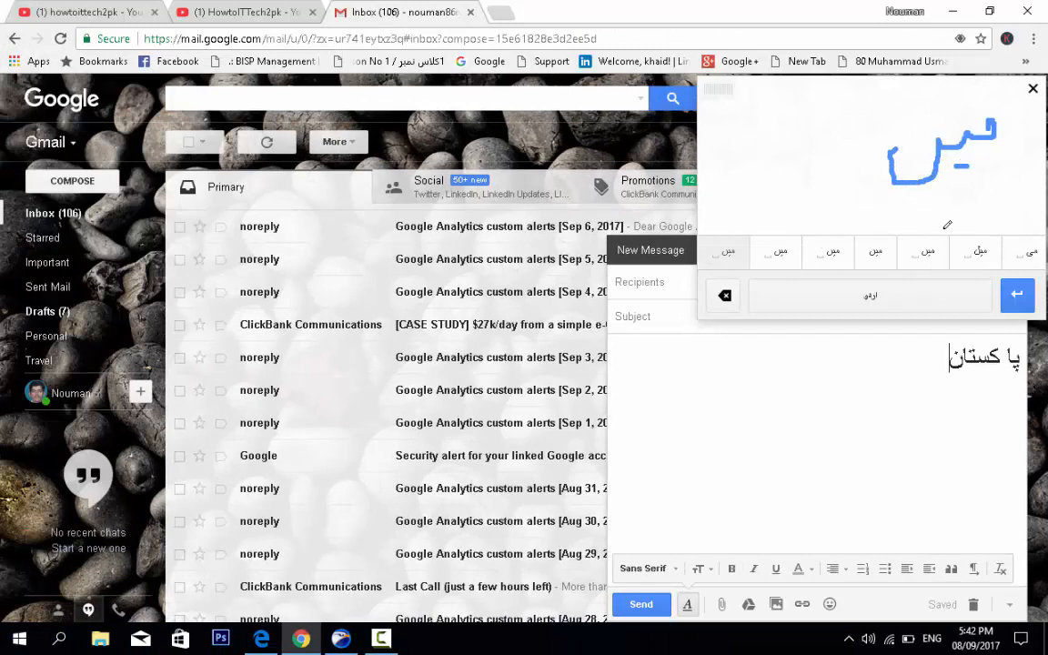
pyautogui.click(883, 257)
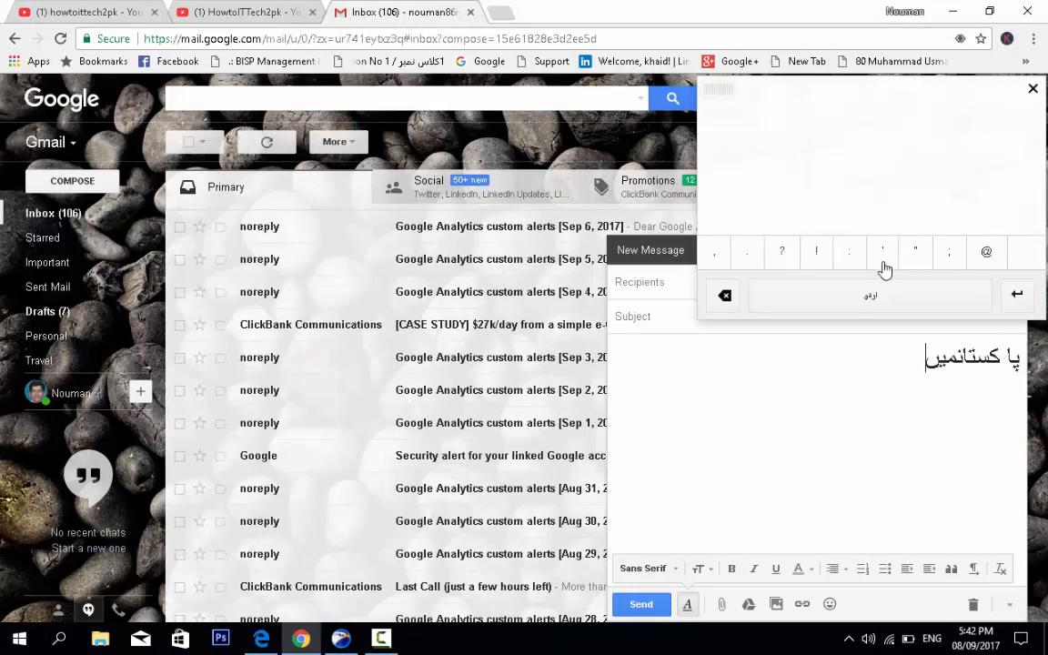
pyautogui.press('BackSpace')
pyautogui.press('BackSpace')
pyautogui.press('BackSpace')
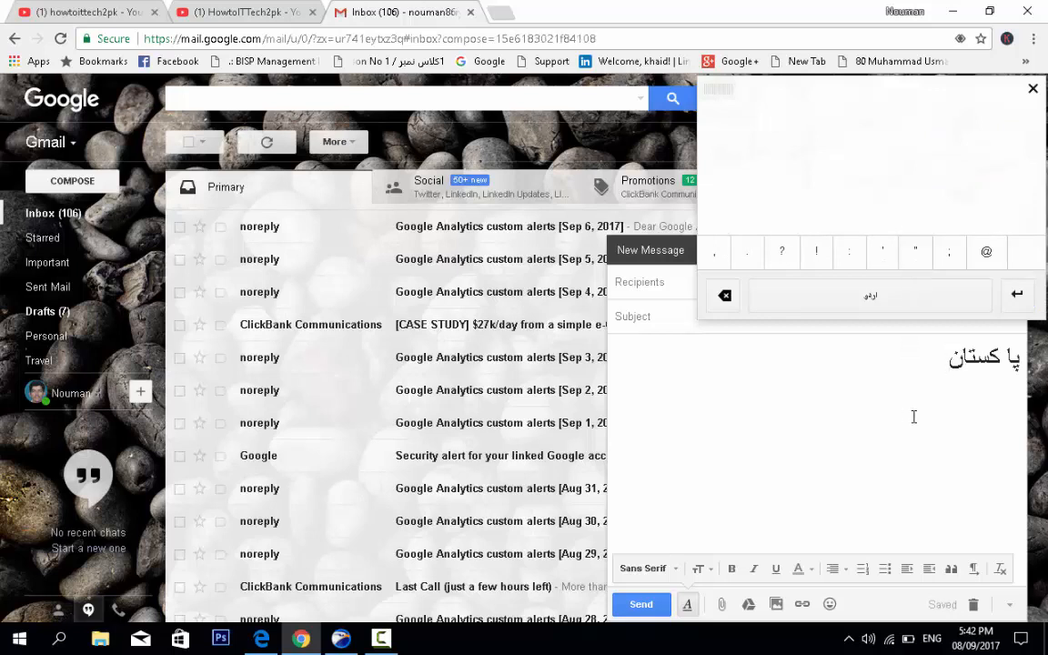
# Step: Add a space after پا کستان, handwrite the word میں and insert its suggestion
pyautogui.click(896, 305)
pyautogui.moveTo(980, 113)
pyautogui.mouseDown()
pyautogui.moveTo(980, 100)
pyautogui.moveTo(974, 115)
pyautogui.moveTo(942, 114)
pyautogui.moveTo(899, 153)
pyautogui.moveTo(887, 123)
pyautogui.mouseUp()
pyautogui.moveTo(943, 146); pyautogui.dragTo(957, 143)
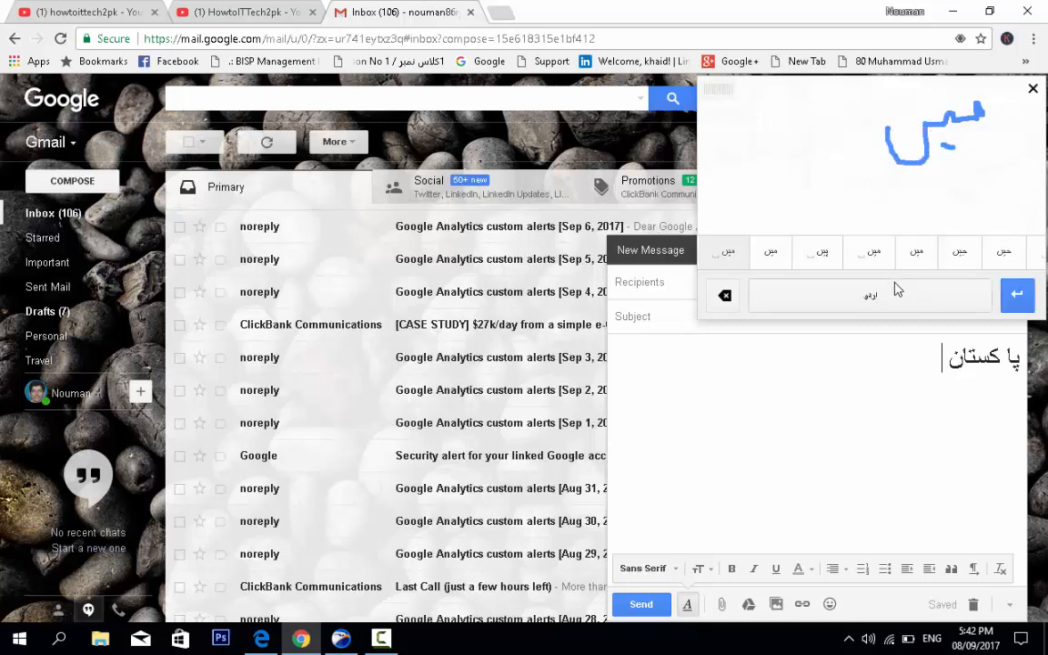
pyautogui.click(917, 254)
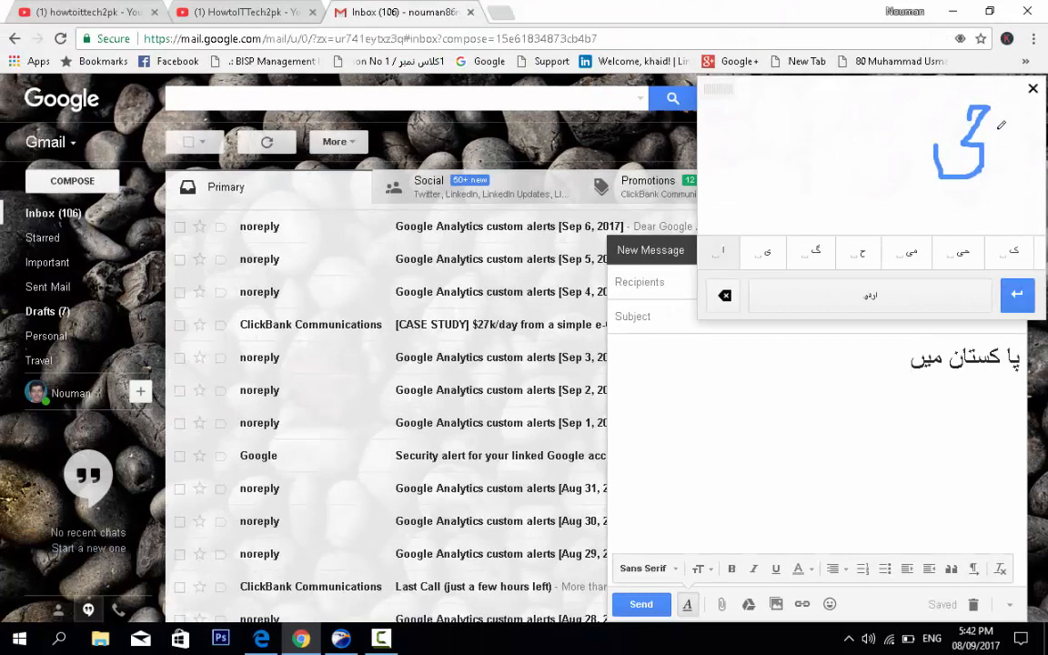
# Step: Try handwriting جی میل and inserting the suggestion فی یل after میں, and delete the inserted text
pyautogui.click(998, 127)
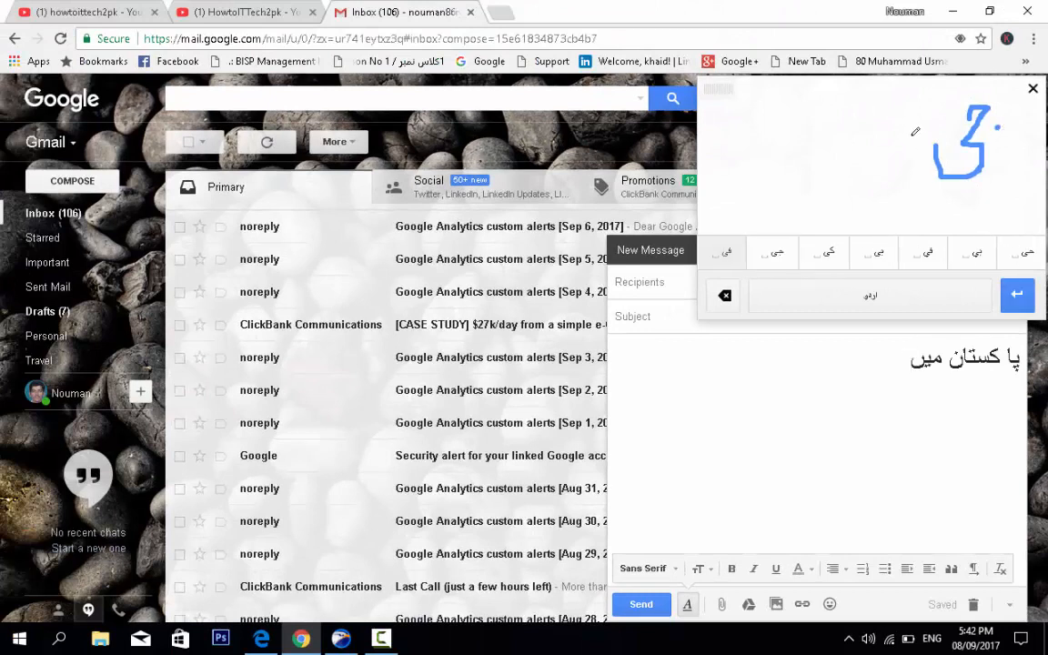
pyautogui.moveTo(925, 133)
pyautogui.mouseDown()
pyautogui.moveTo(932, 135)
pyautogui.moveTo(887, 136)
pyautogui.mouseUp()
pyautogui.moveTo(879, 96)
pyautogui.mouseDown()
pyautogui.moveTo(883, 166)
pyautogui.moveTo(846, 144)
pyautogui.moveTo(910, 162)
pyautogui.mouseUp()
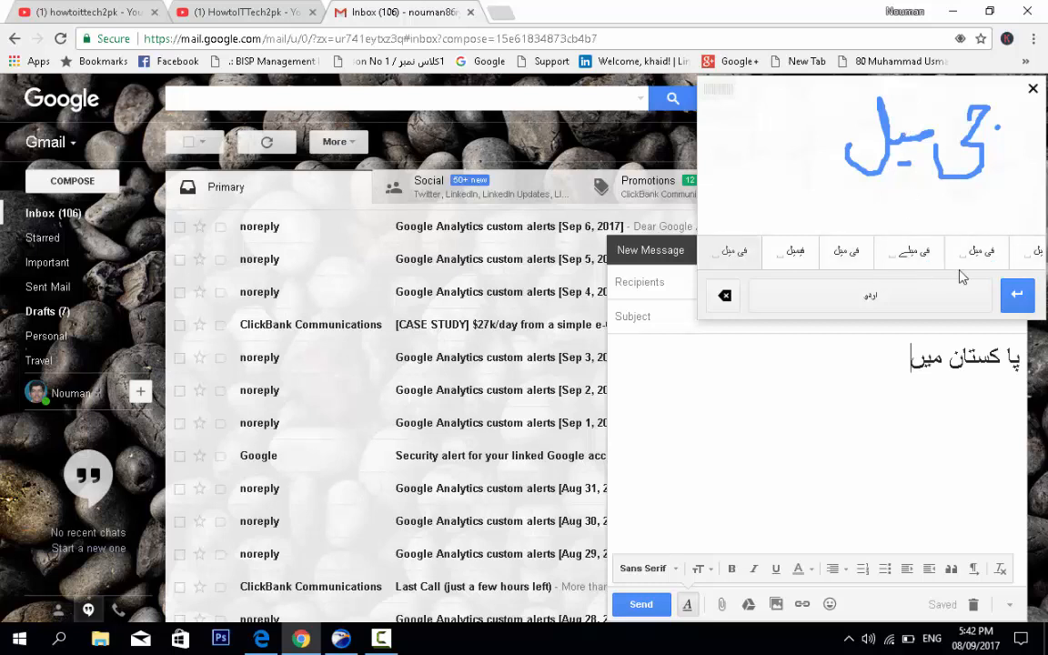
pyautogui.click(1029, 260)
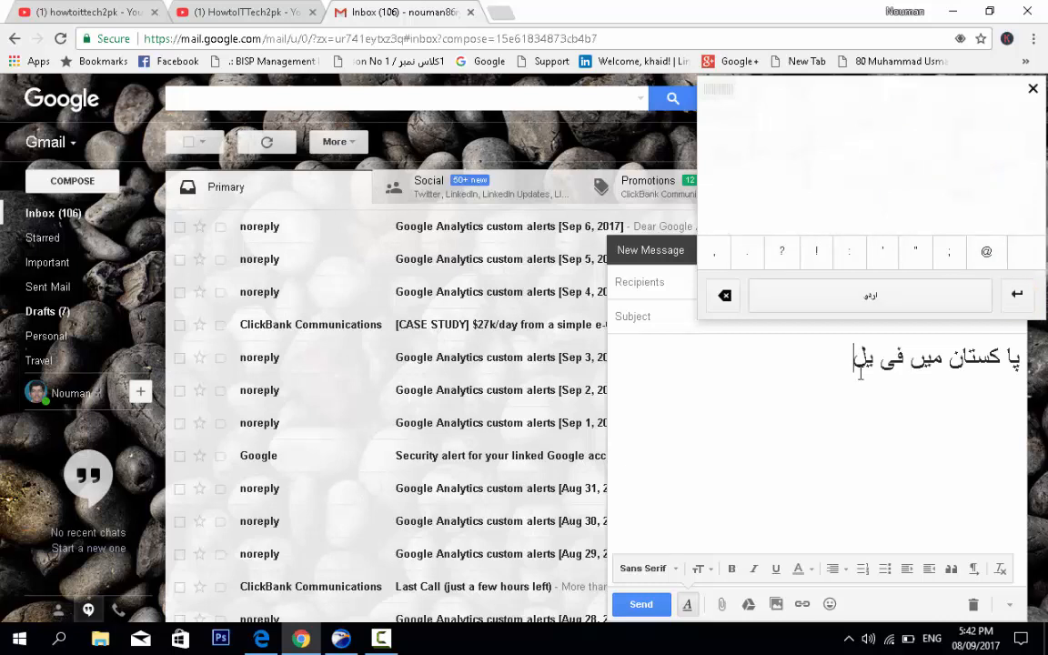
pyautogui.moveTo(858, 367); pyautogui.dragTo(905, 368)
pyautogui.press('BackSpace')
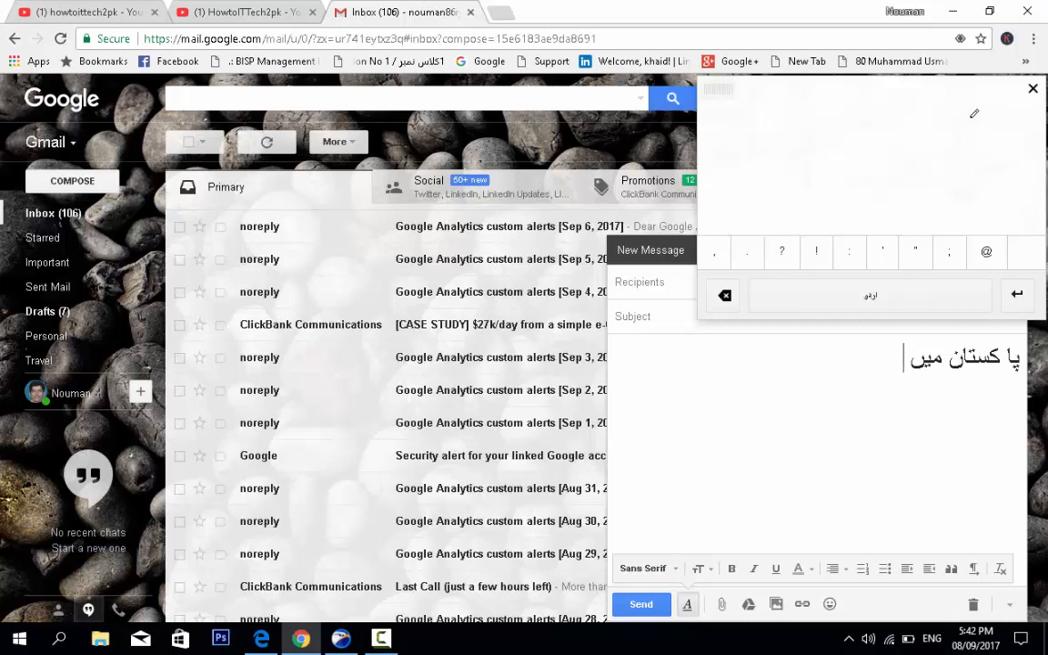
# Step: Handwrite جی میل in the Urdu handwriting area to continue the message text
pyautogui.moveTo(955, 109)
pyautogui.mouseDown()
pyautogui.moveTo(975, 111)
pyautogui.moveTo(963, 146)
pyautogui.moveTo(937, 171)
pyautogui.moveTo(921, 150)
pyautogui.mouseUp()
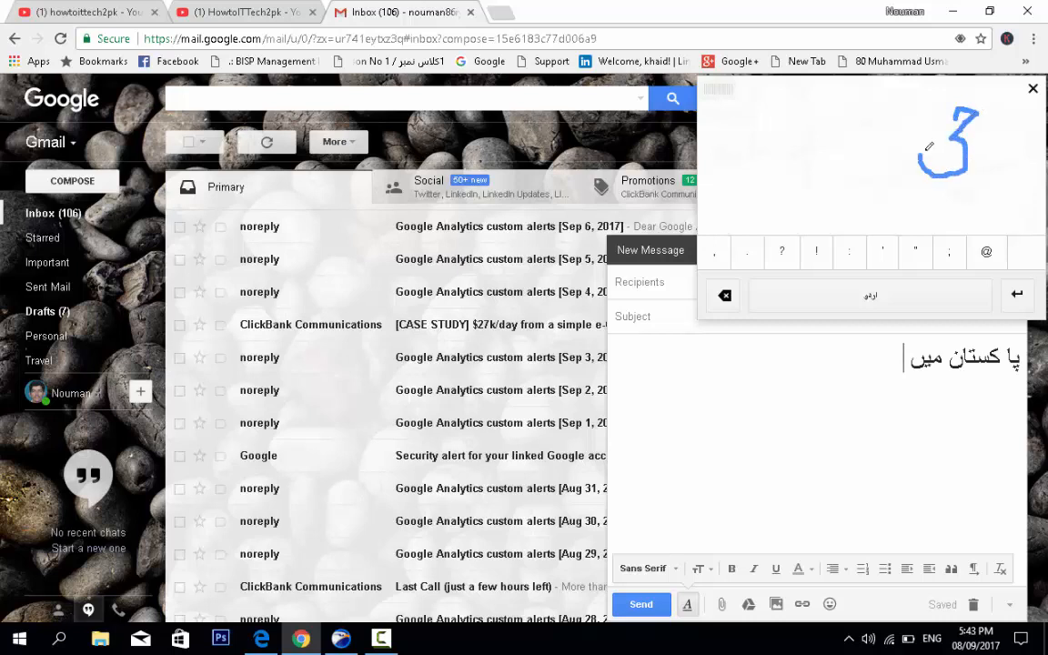
pyautogui.click(977, 128)
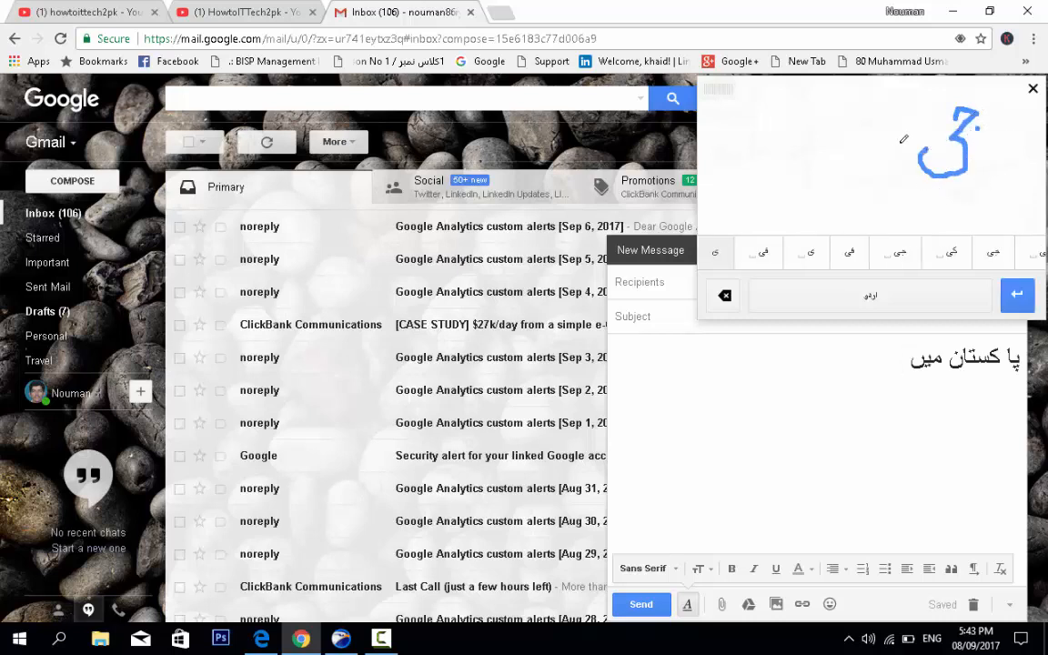
pyautogui.moveTo(906, 138)
pyautogui.mouseDown()
pyautogui.moveTo(914, 127)
pyautogui.moveTo(917, 138)
pyautogui.moveTo(880, 127)
pyautogui.moveTo(868, 139)
pyautogui.moveTo(858, 111)
pyautogui.moveTo(860, 138)
pyautogui.moveTo(841, 164)
pyautogui.moveTo(824, 141)
pyautogui.mouseUp()
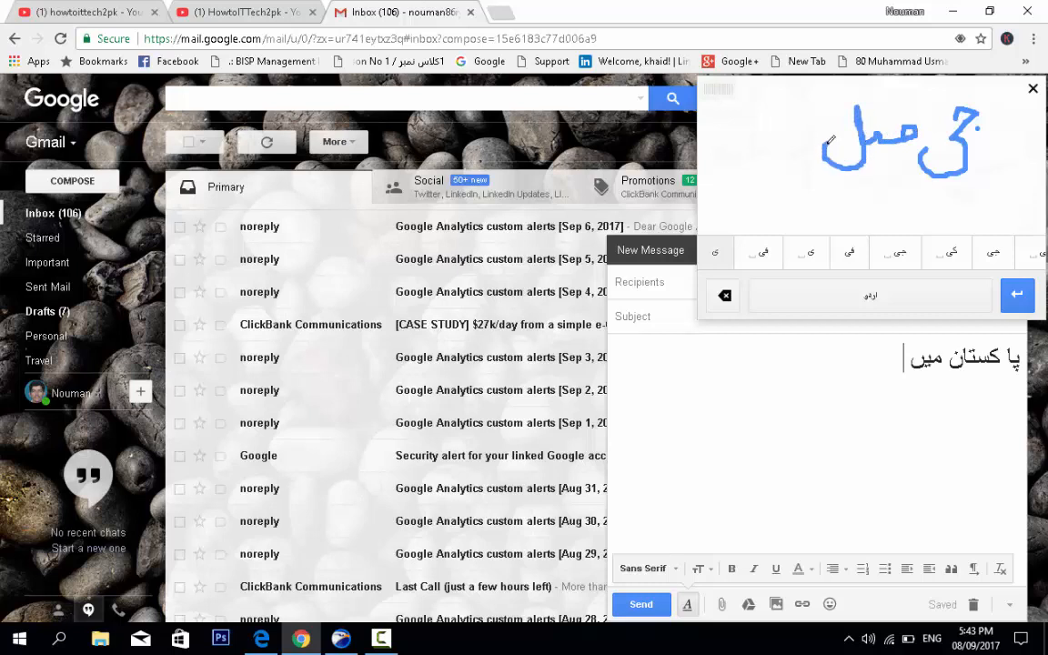